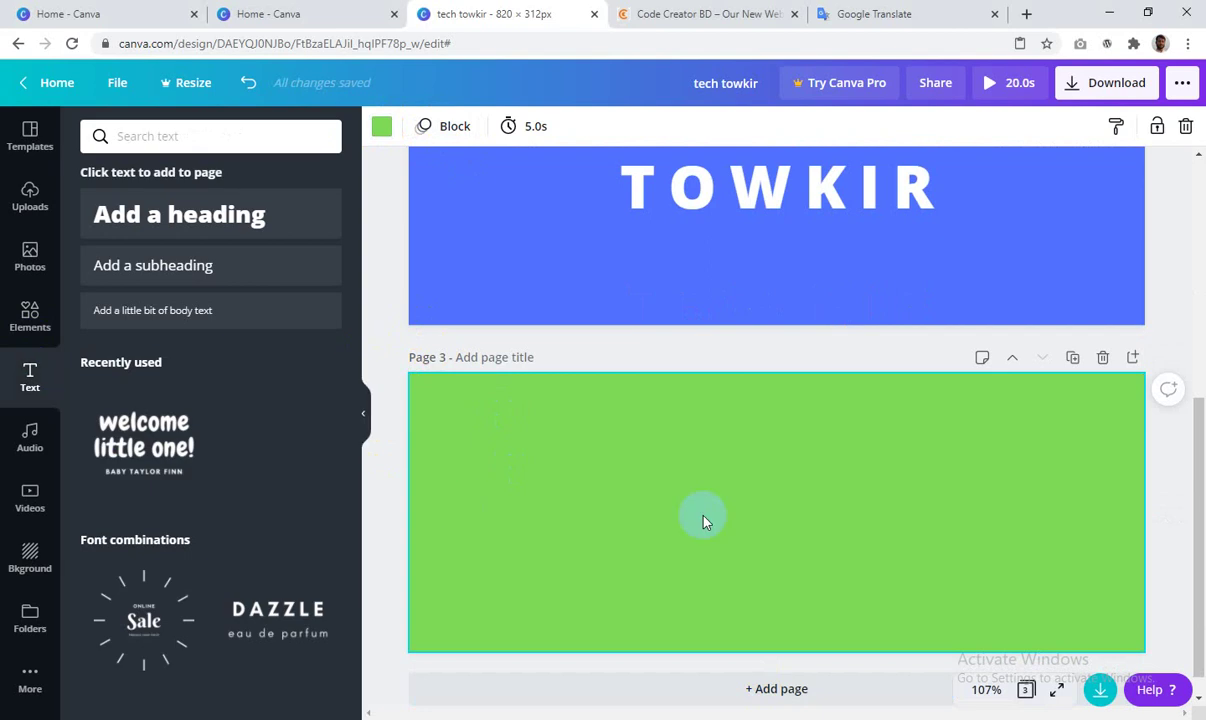
Step: Add the free photo of the woman in a kitchen to the left side of the green page 3
{"action": "scroll", "coordinate": [783, 548], "scroll_direction": "up", "scroll_amount": 3}
{"action": "scroll", "coordinate": [720, 525], "scroll_direction": "down", "scroll_amount": 3}
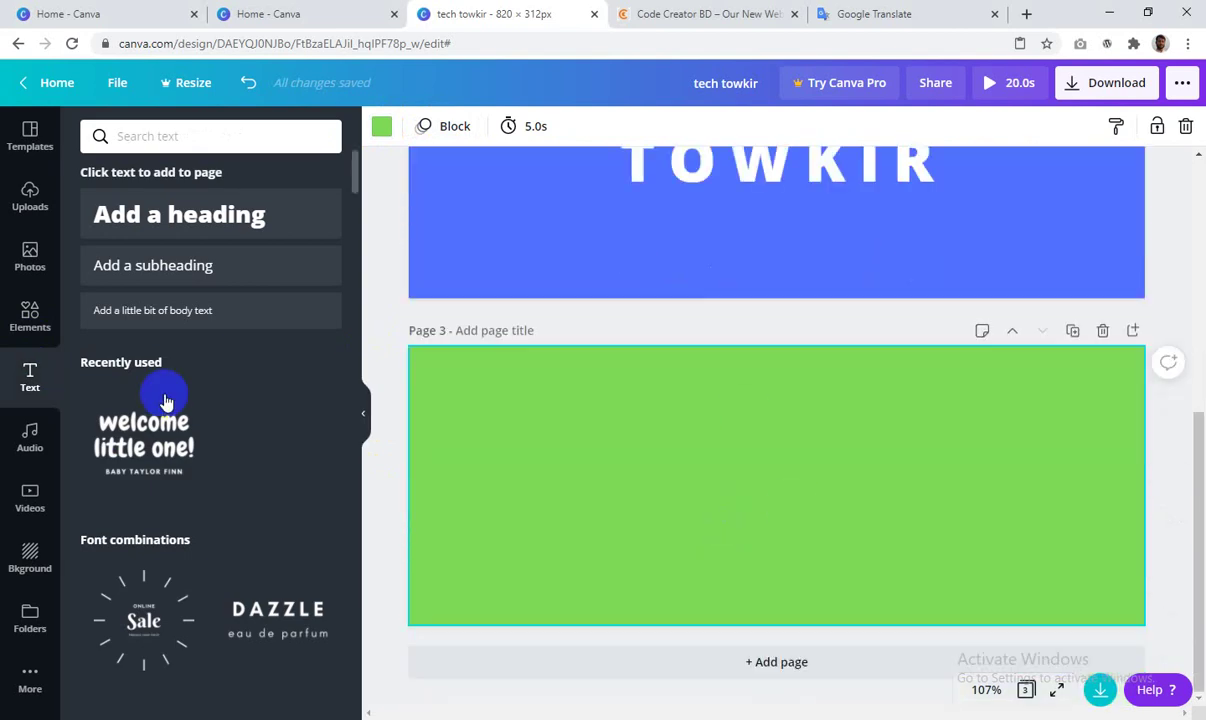
{"action": "left_click", "coordinate": [30, 252]}
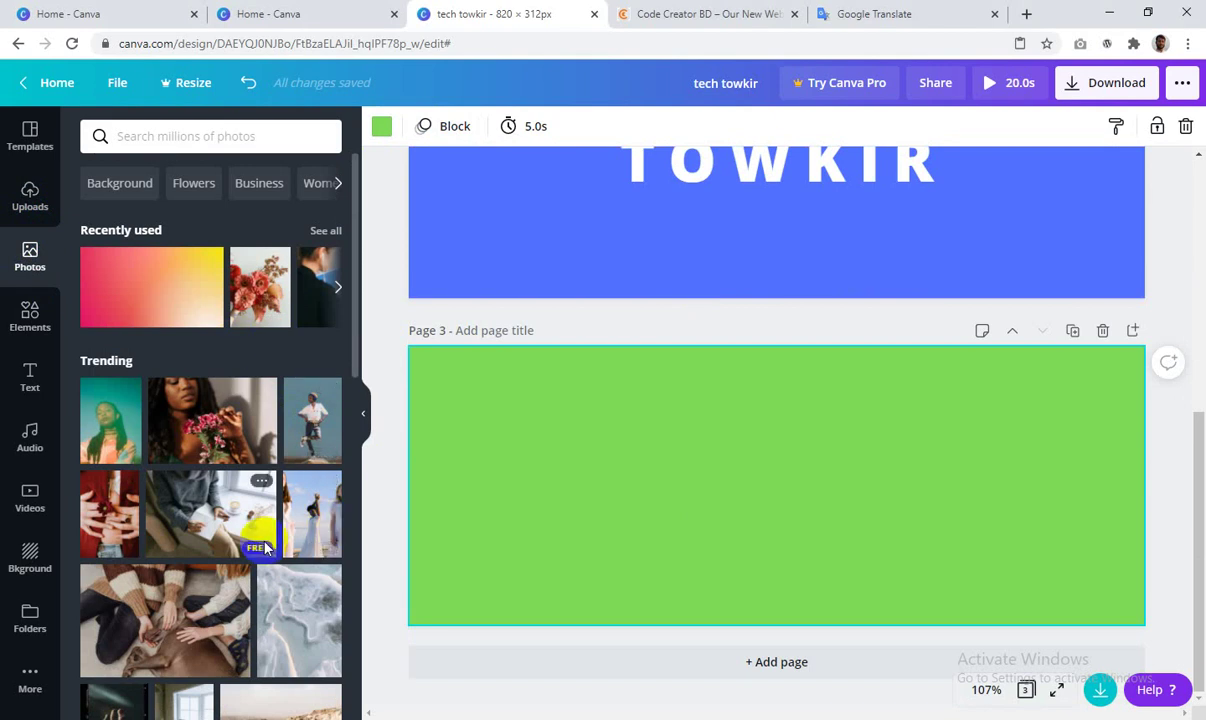
{"action": "scroll", "coordinate": [249, 510], "scroll_direction": "down", "scroll_amount": 3}
{"action": "scroll", "coordinate": [212, 548], "scroll_direction": "down", "scroll_amount": 3}
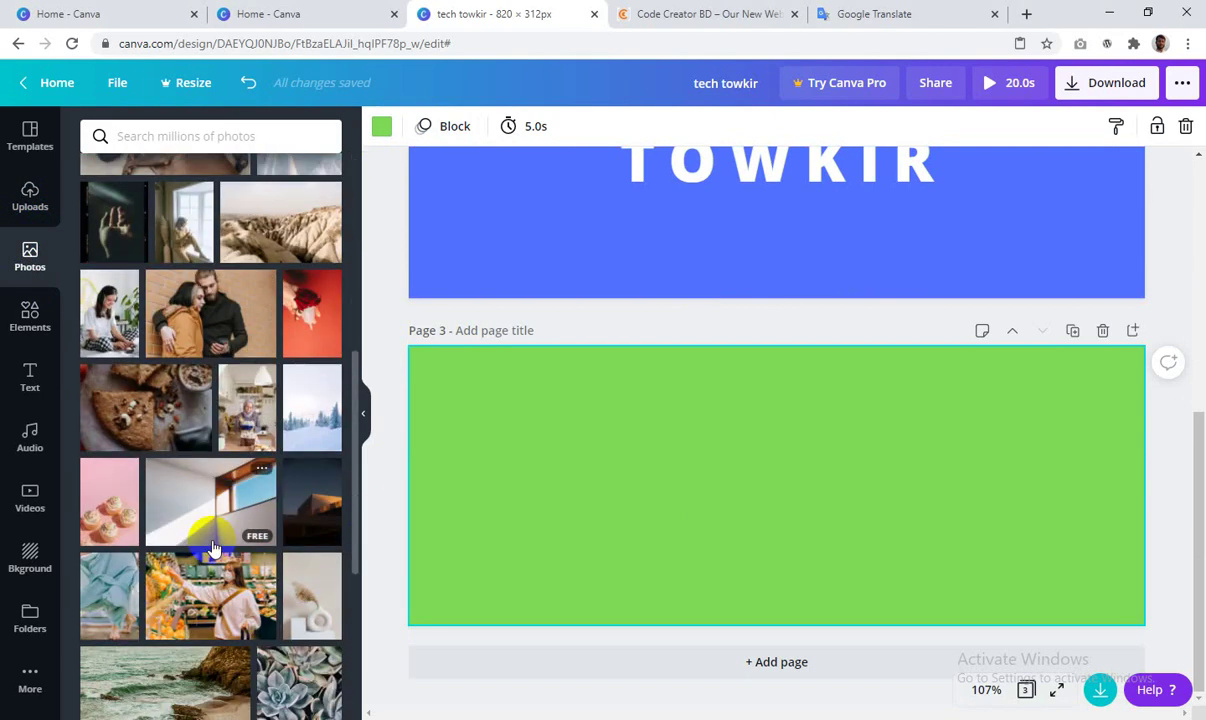
{"action": "left_click_drag", "start_coordinate": [248, 420], "coordinate": [462, 424]}
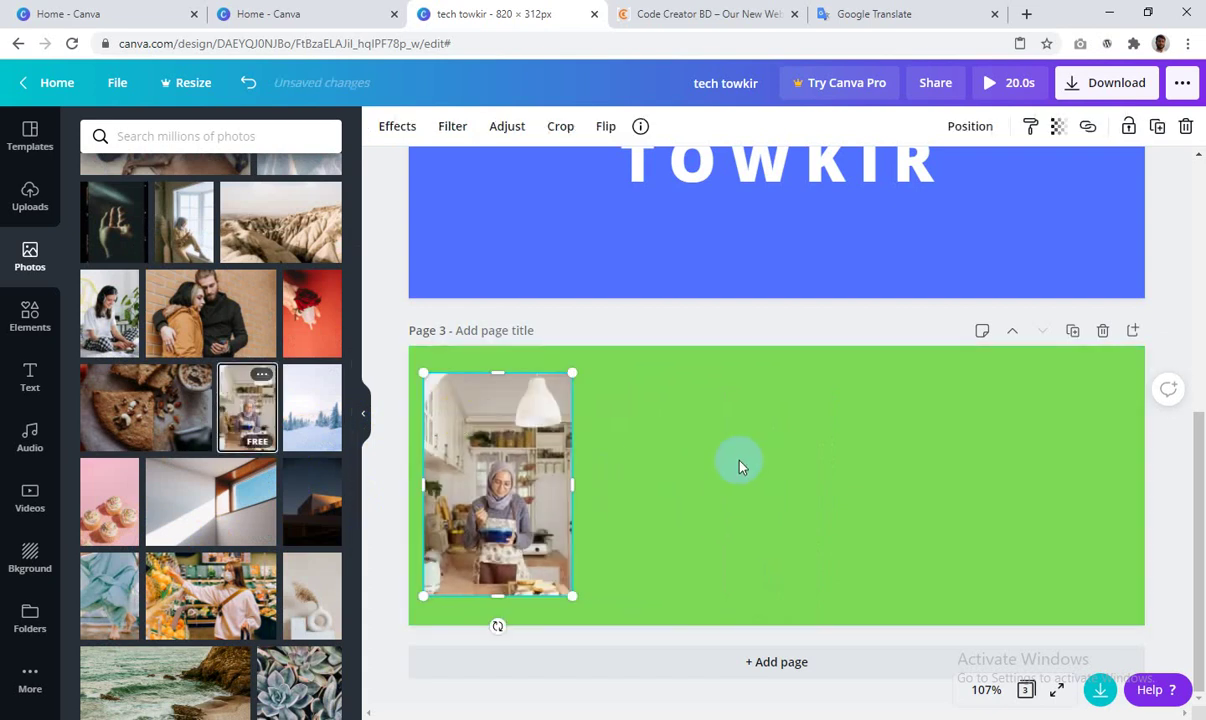
Step: Align the kitchen photo to the vertical middle and the left edge of page 3
{"action": "left_click", "coordinate": [972, 127]}
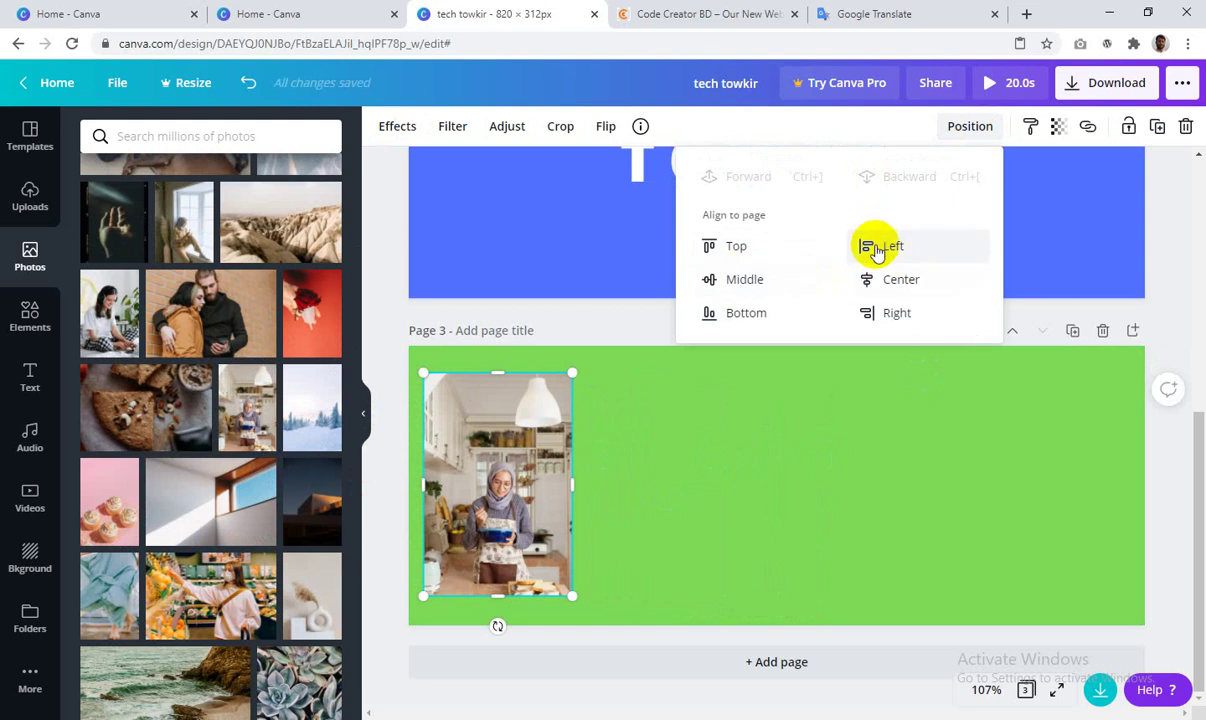
{"action": "left_click", "coordinate": [737, 283]}
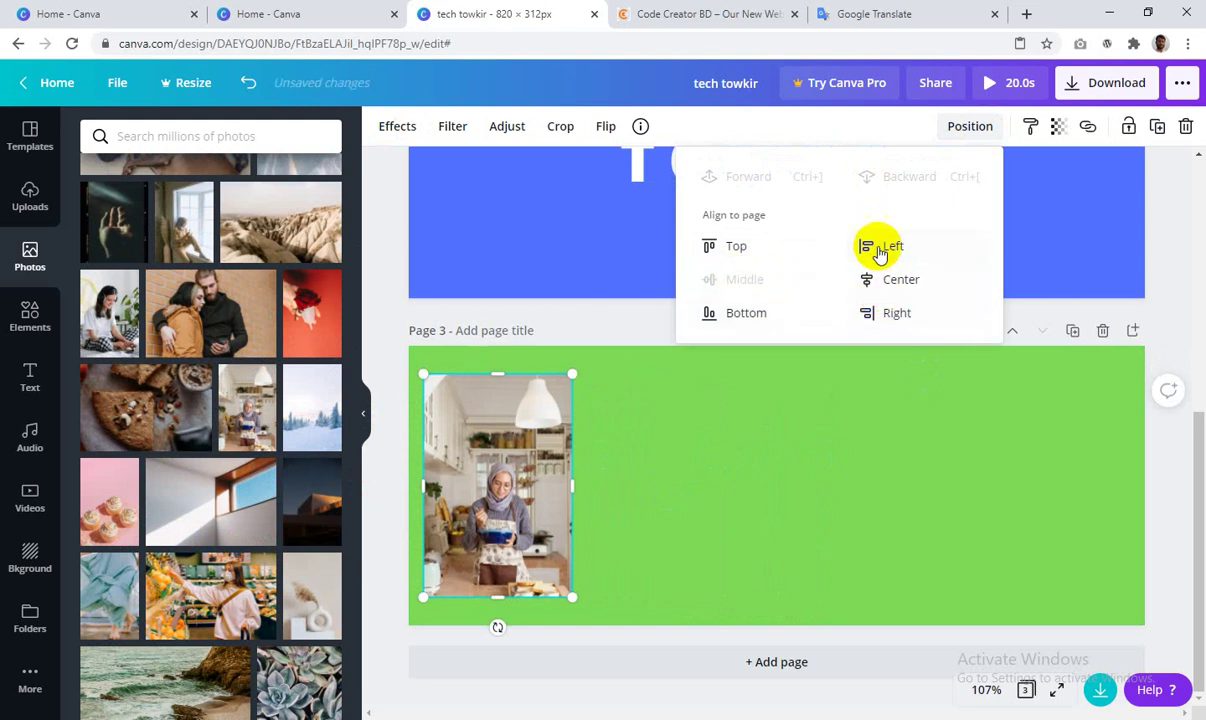
{"action": "left_click", "coordinate": [879, 250]}
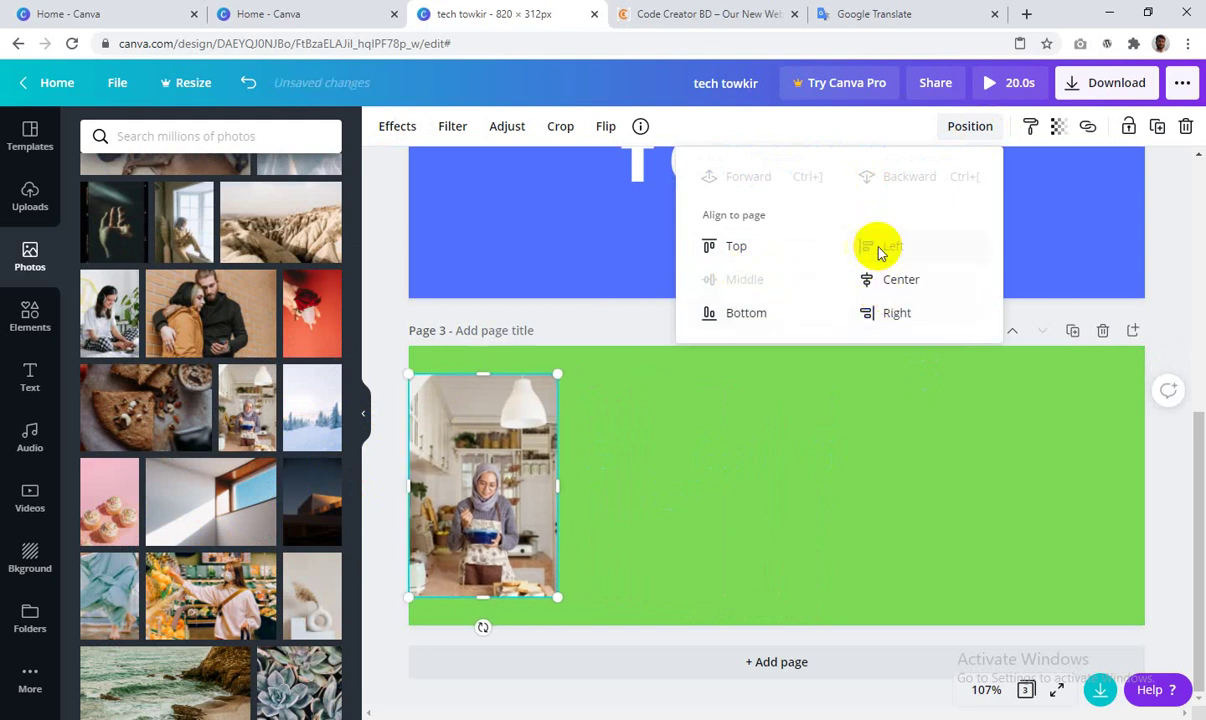
Step: Nudge the kitchen photo slightly to the right to leave a narrow green margin beside the page's left edge
{"action": "left_click", "coordinate": [456, 450]}
{"action": "key", "text": "Right"}
{"action": "key", "text": "Right"}
{"action": "key", "text": "Right"}
{"action": "key", "text": "Right"}
{"action": "key", "text": "Right"}
{"action": "key", "text": "Right"}
{"action": "key", "text": "Right"}
{"action": "key", "text": "Right"}
{"action": "key", "text": "Right"}
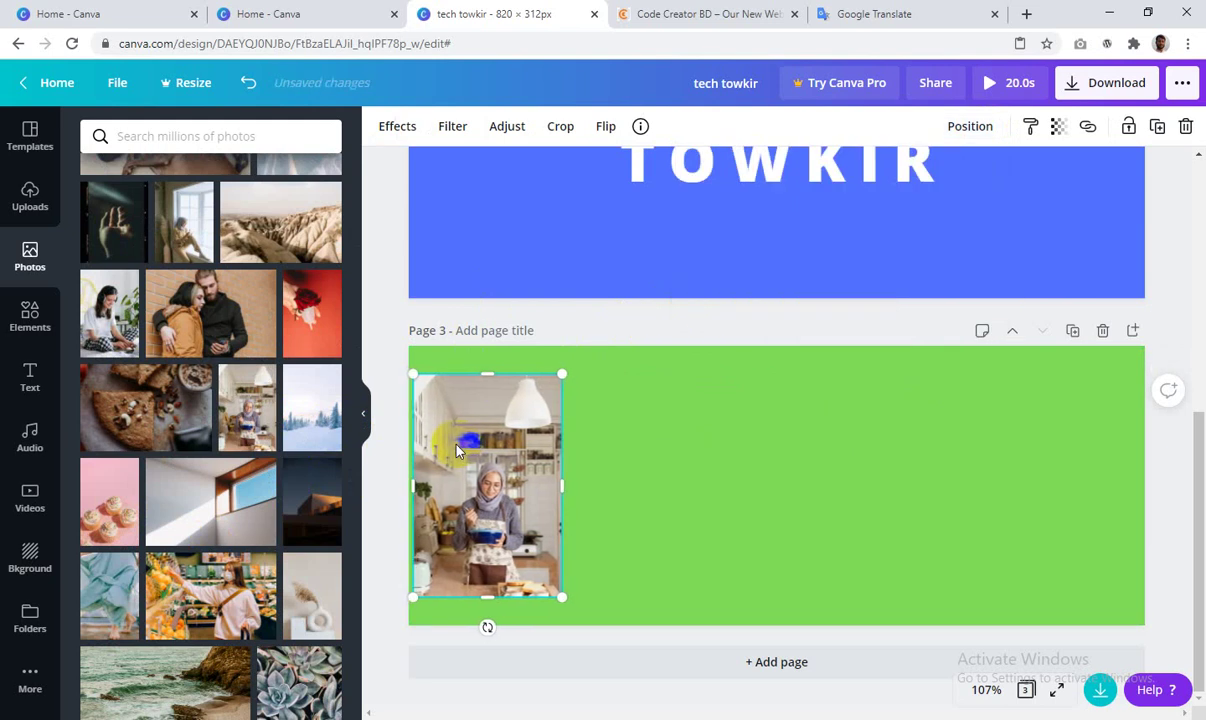
{"action": "key", "text": "Right"}
{"action": "key", "text": "Right"}
{"action": "key", "text": "Right"}
{"action": "key", "text": "Right"}
{"action": "key", "text": "Right"}
{"action": "key", "text": "Right"}
{"action": "key", "text": "Right"}
{"action": "key", "text": "Right"}
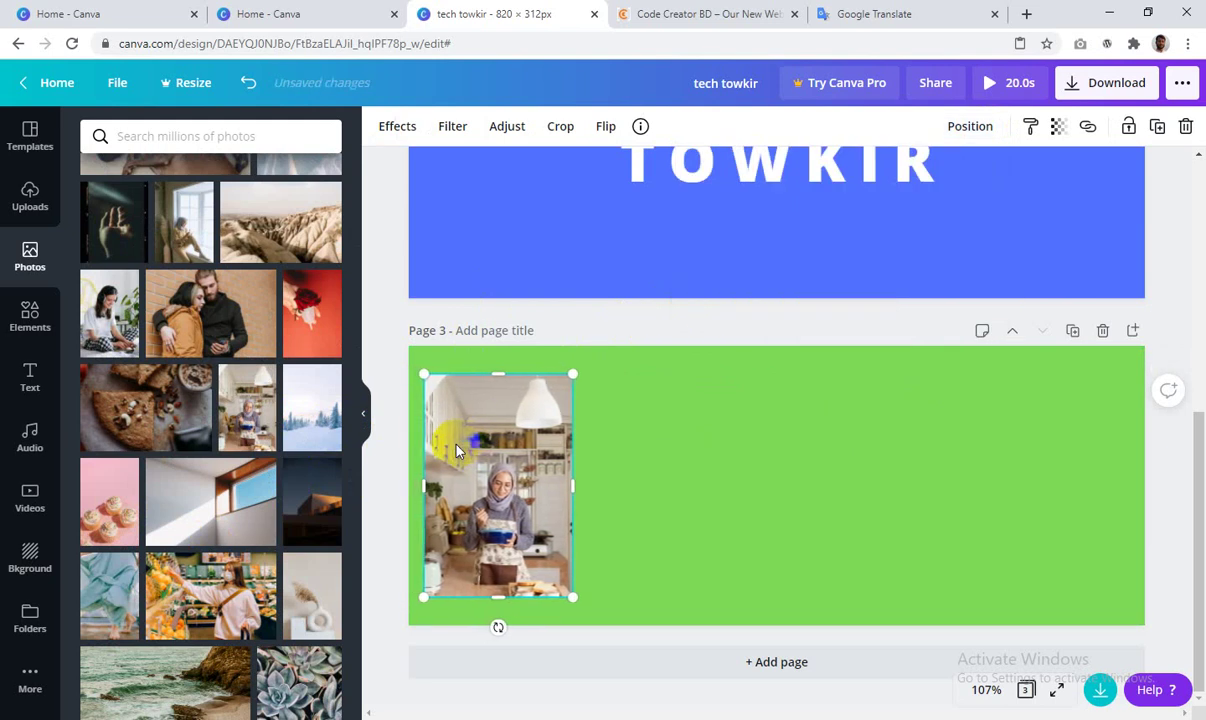
{"action": "left_click", "coordinate": [627, 460]}
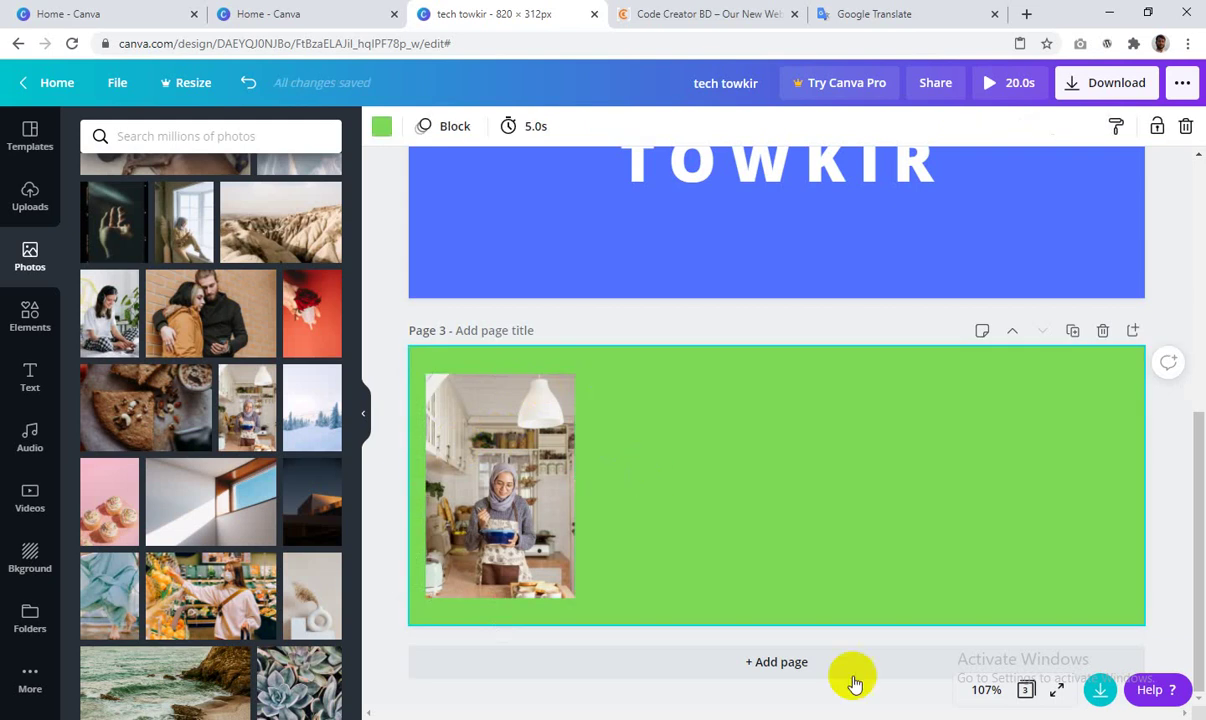
{"action": "left_click", "coordinate": [517, 493]}
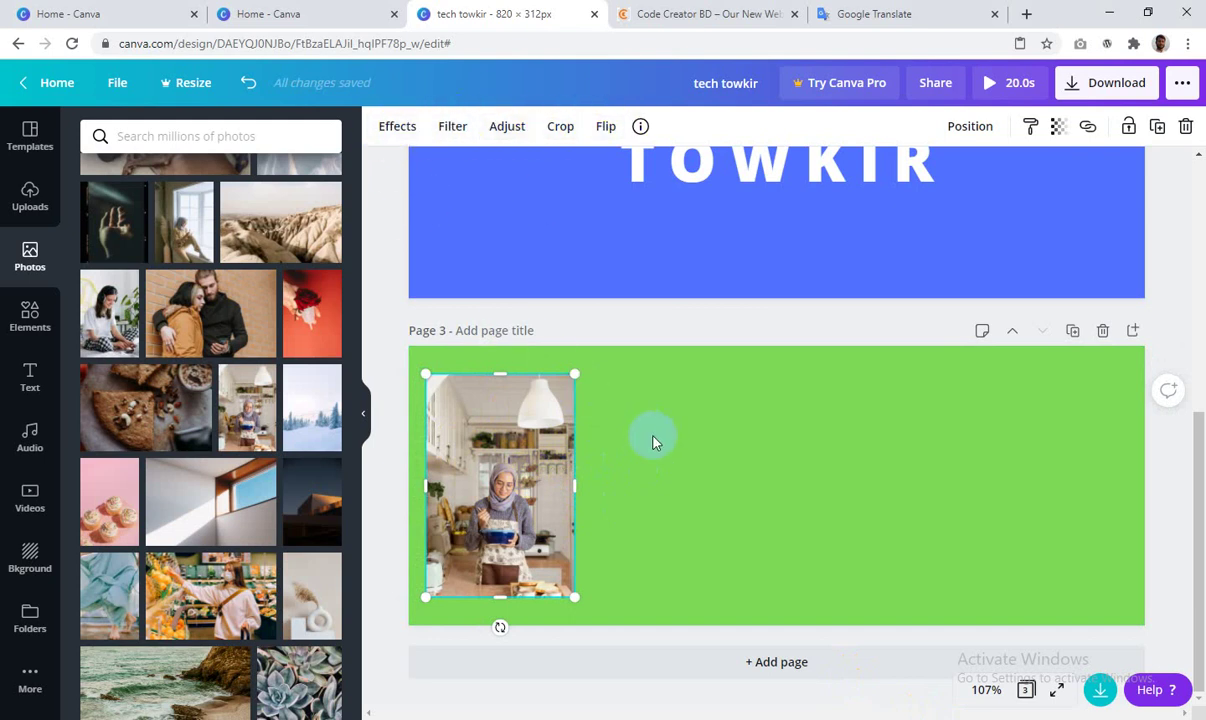
{"action": "left_click", "coordinate": [657, 466]}
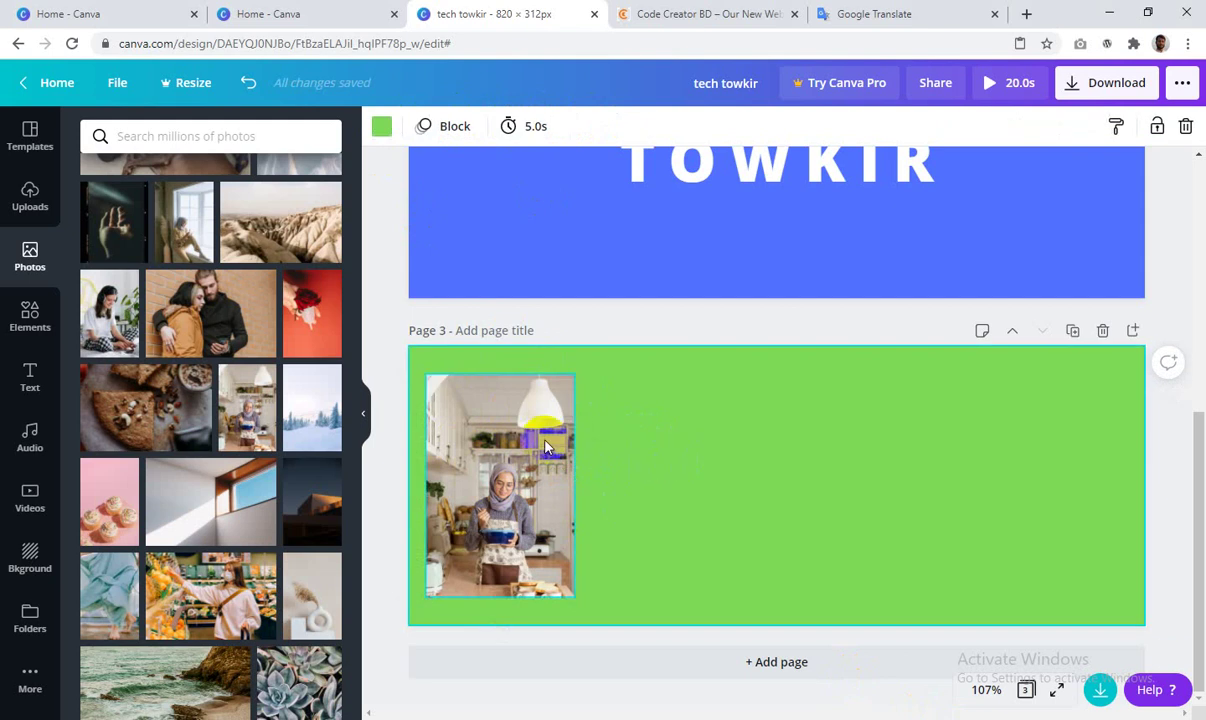
{"action": "left_click", "coordinate": [603, 410]}
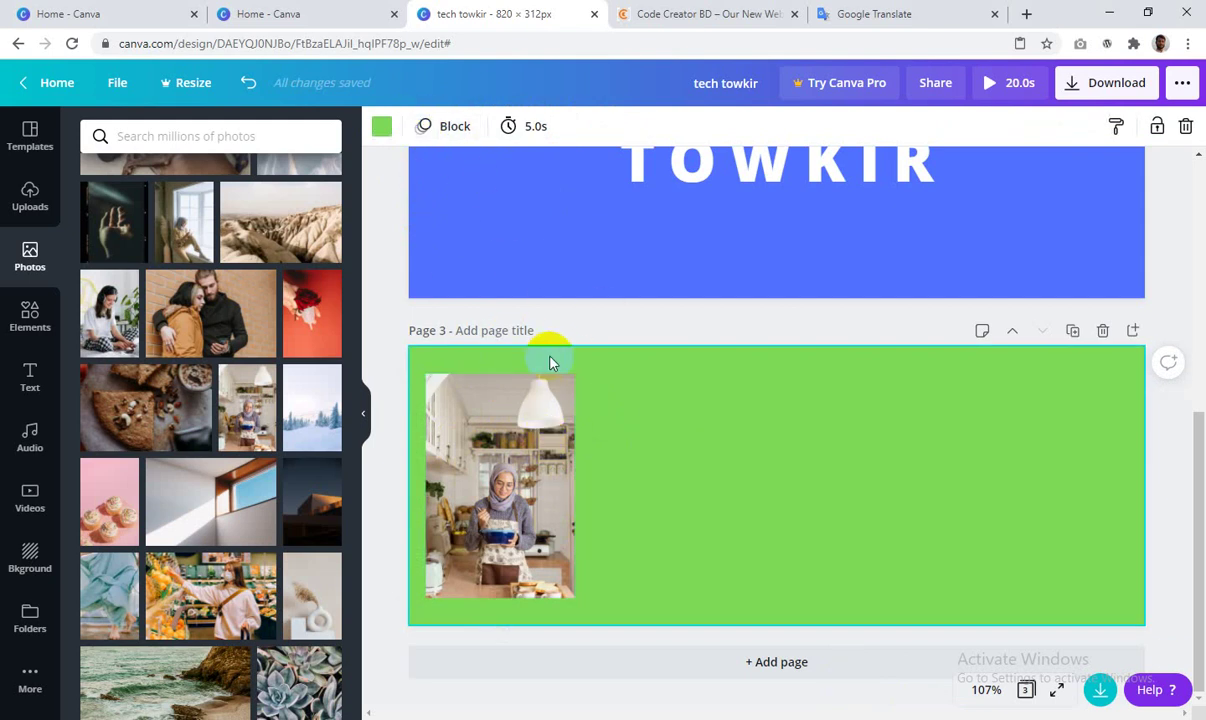
{"action": "left_click", "coordinate": [510, 398]}
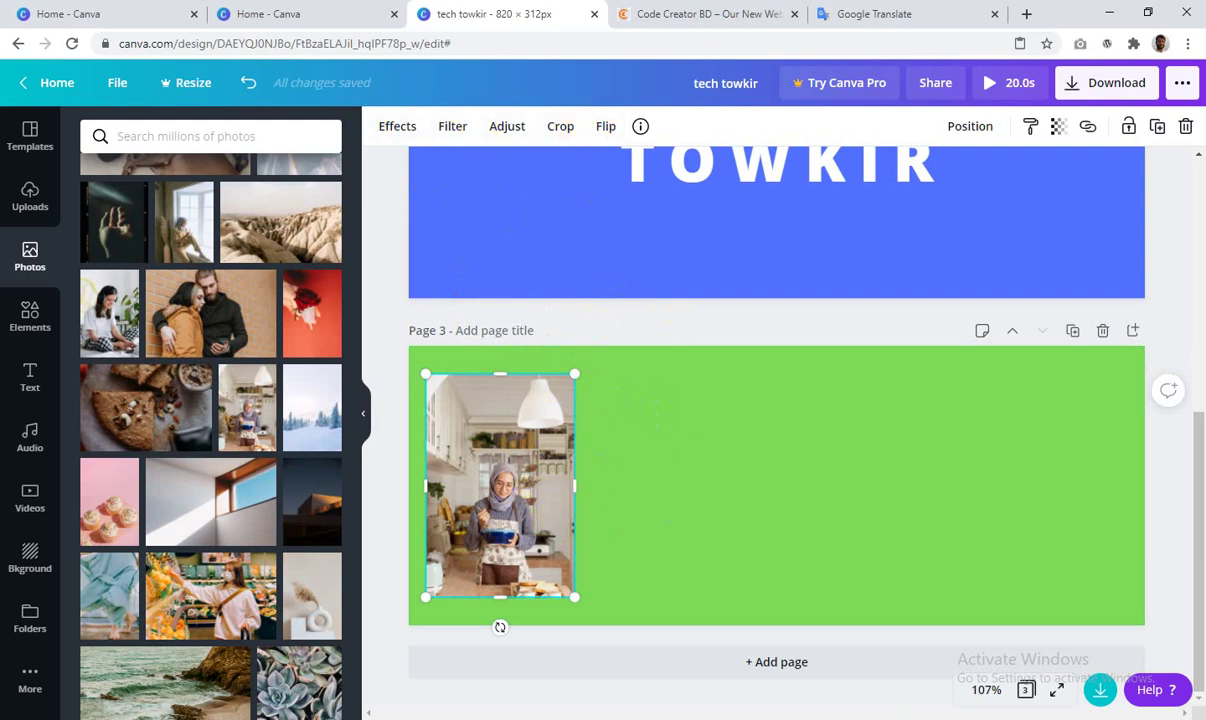
{"action": "scroll", "coordinate": [735, 462], "scroll_direction": "up", "scroll_amount": 5}
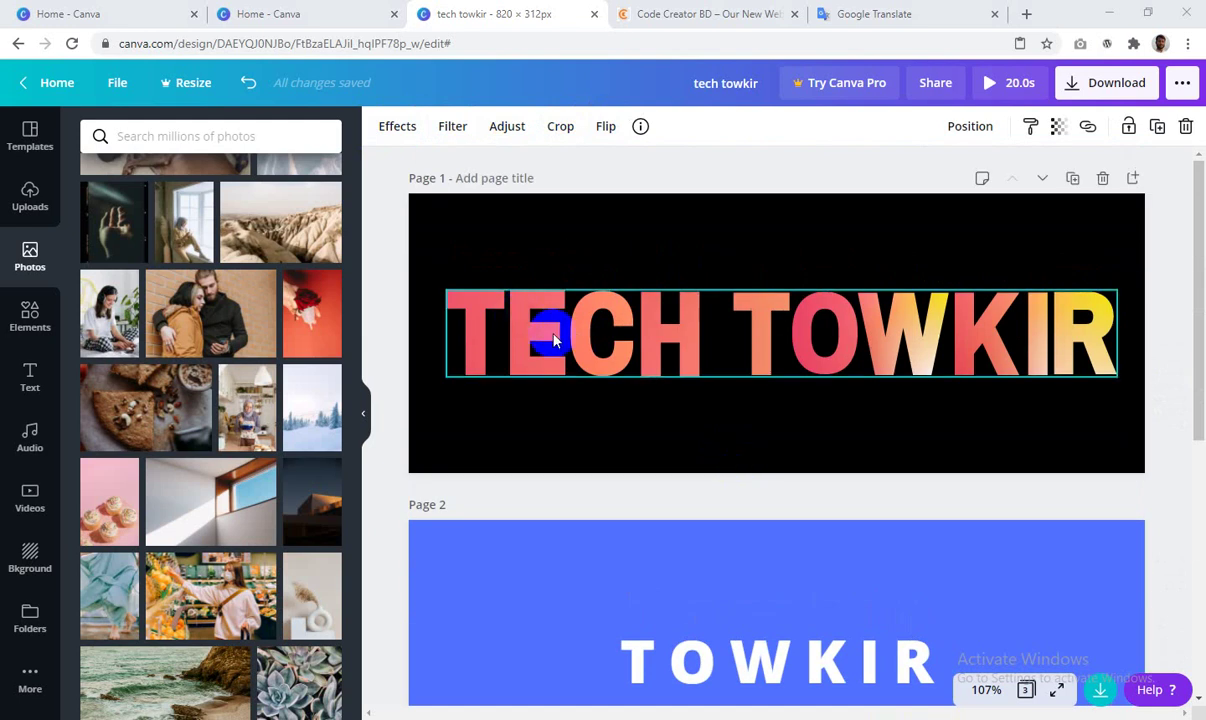
{"action": "left_click", "coordinate": [529, 334]}
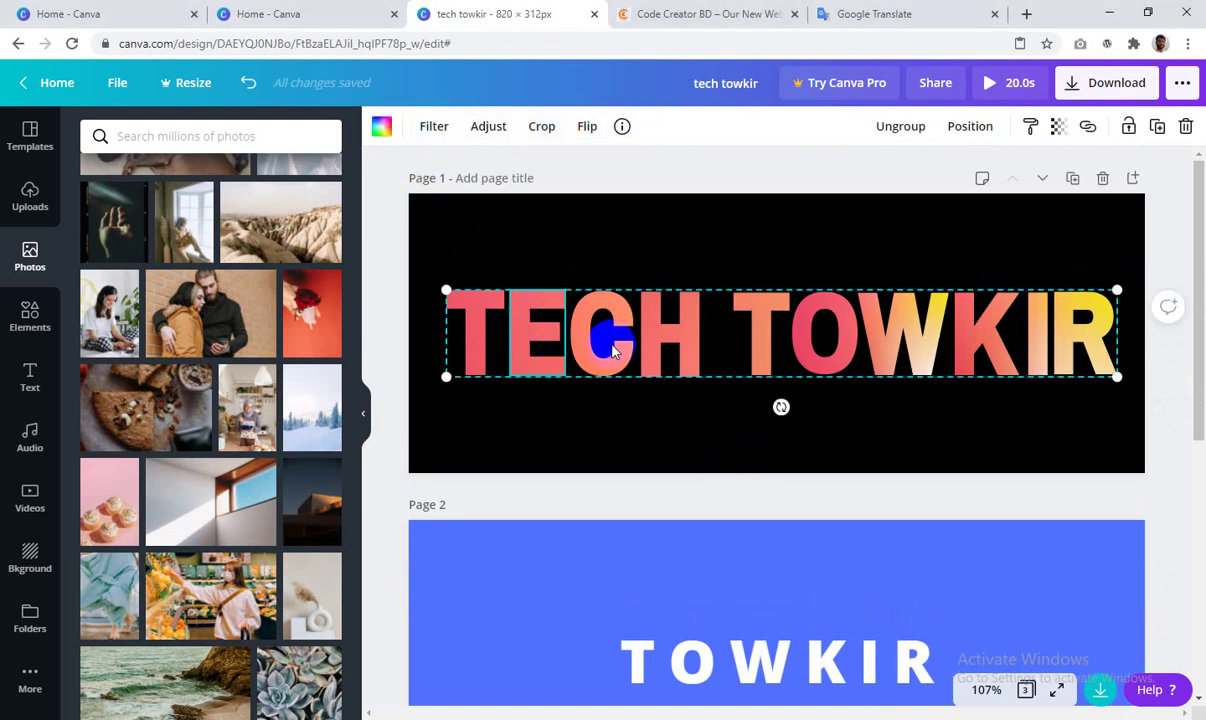
{"action": "scroll", "coordinate": [615, 342], "scroll_direction": "down", "scroll_amount": 5}
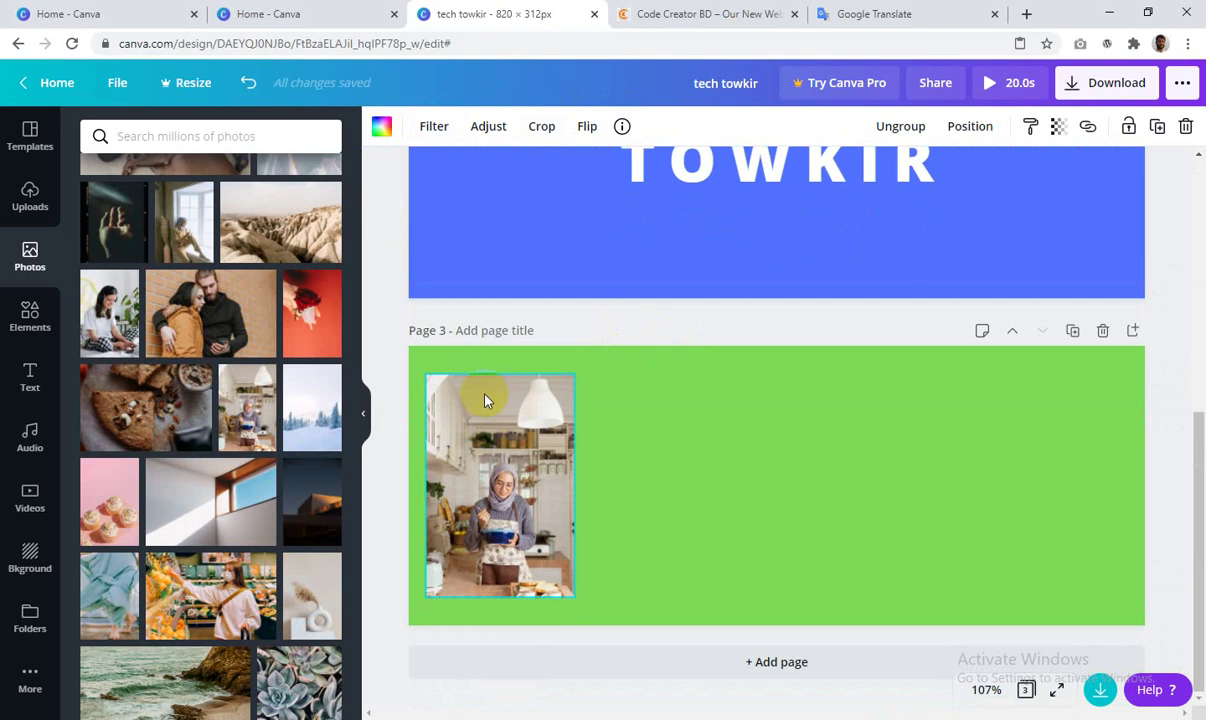
Step: Lower the kitchen photo's transparency value to 41 and restore it to 100
{"action": "left_click", "coordinate": [490, 420]}
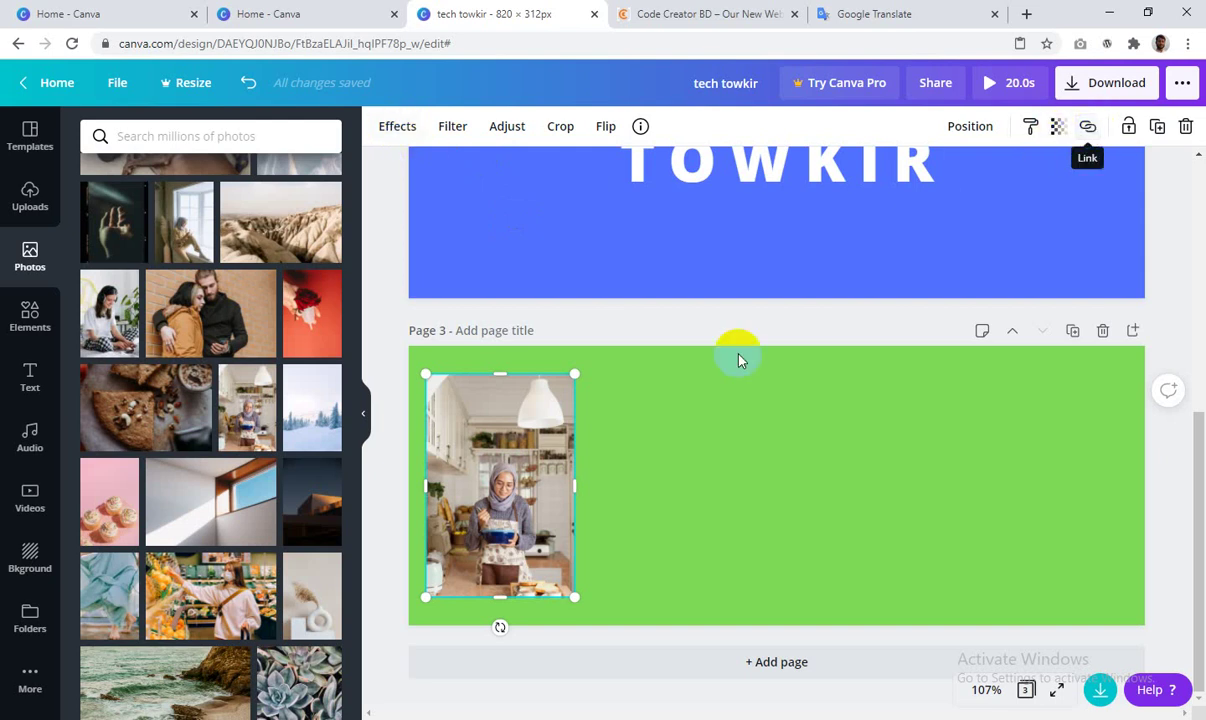
{"action": "left_click", "coordinate": [1060, 128]}
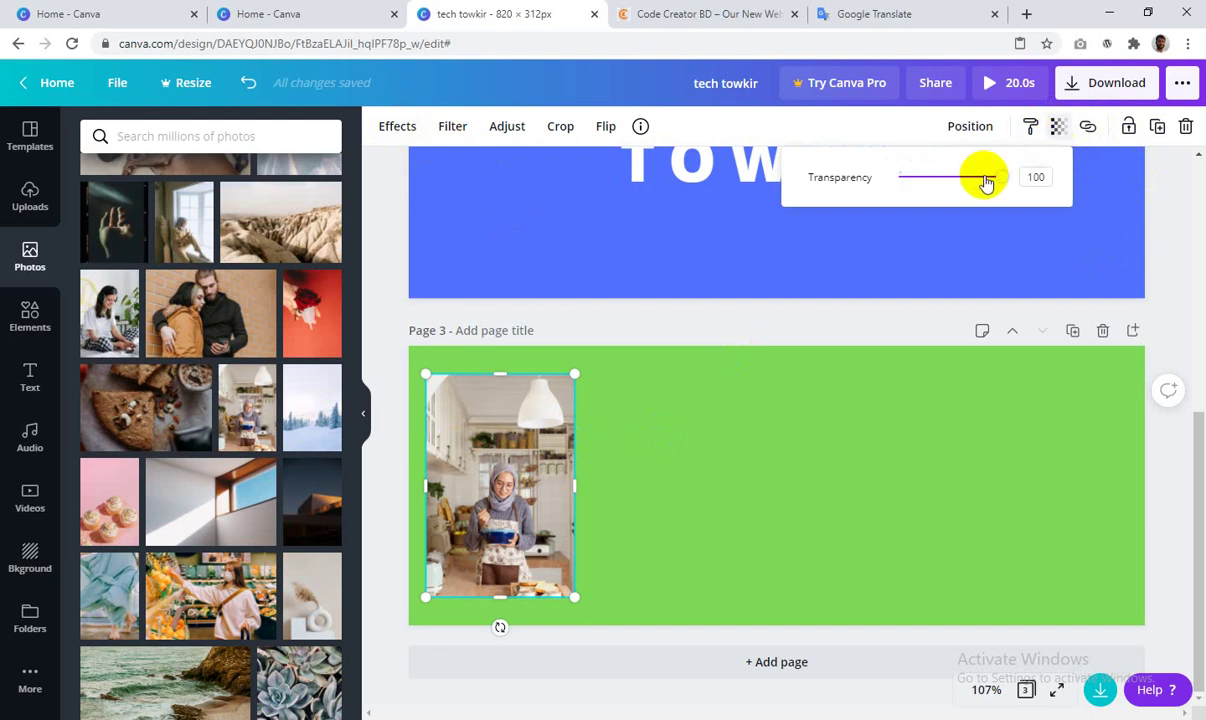
{"action": "left_click_drag", "start_coordinate": [1002, 182], "coordinate": [949, 188]}
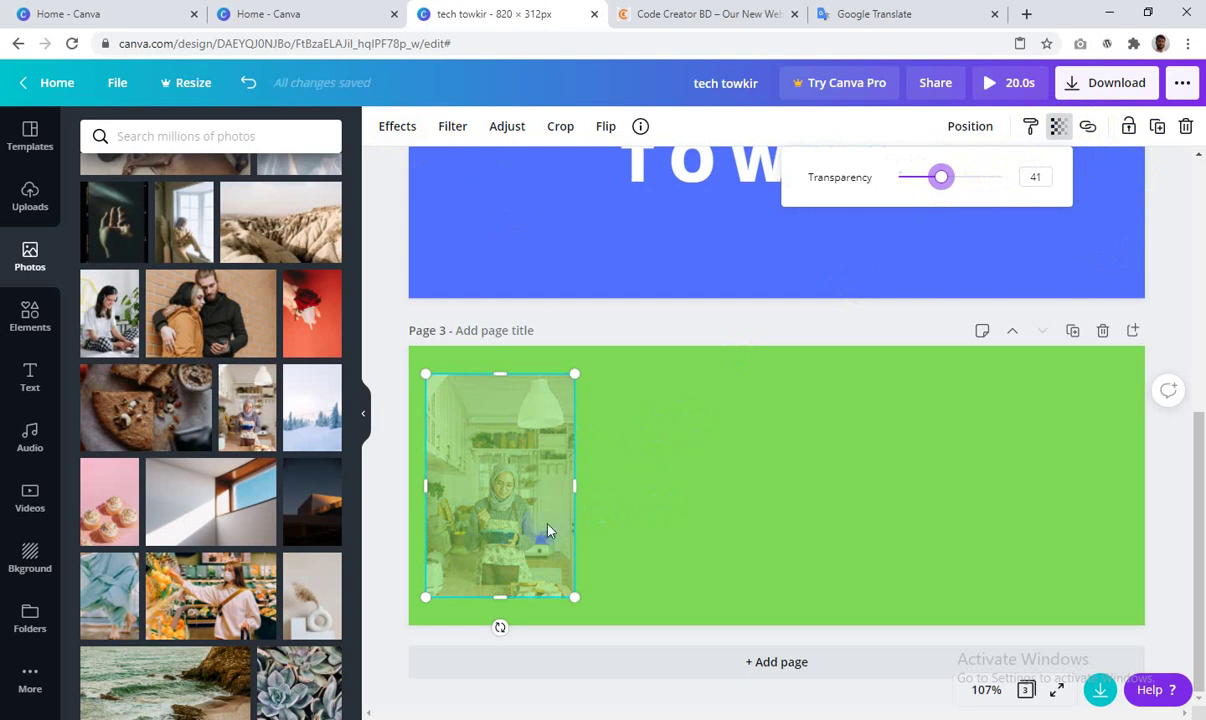
{"action": "left_click_drag", "start_coordinate": [945, 182], "coordinate": [1034, 178]}
{"action": "left_click", "coordinate": [872, 133]}
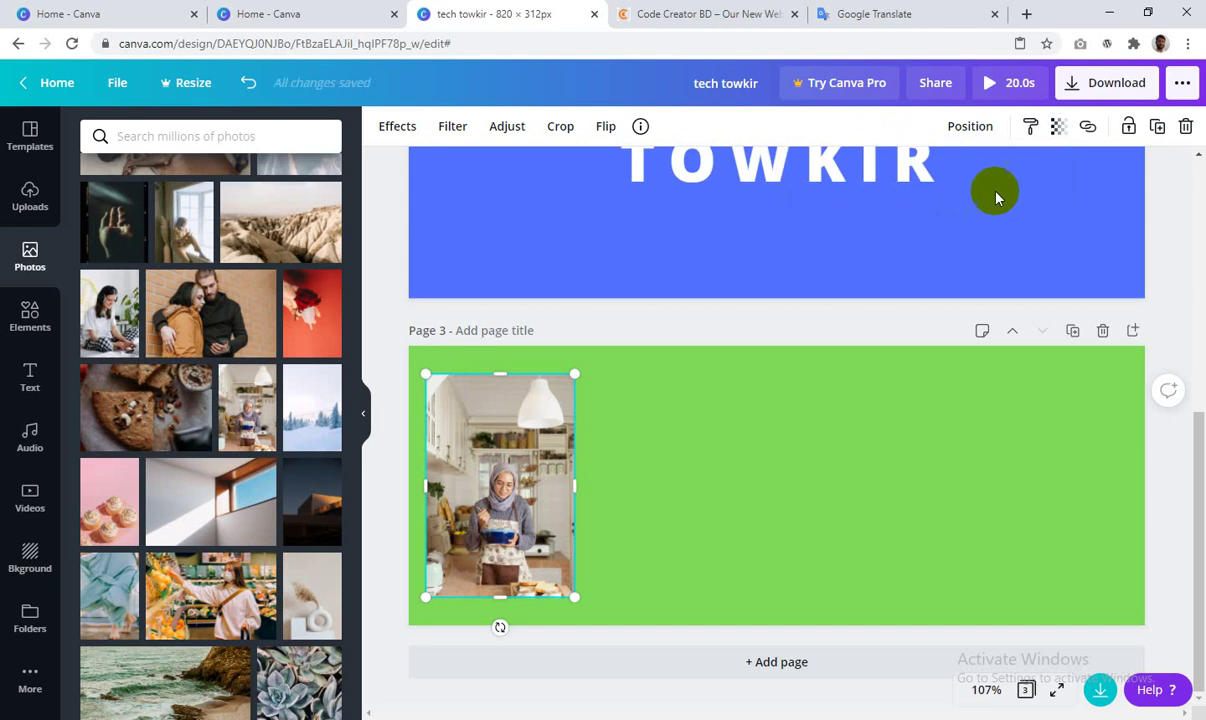
Step: Lock the kitchen photo on page 3 and unlock it again
{"action": "left_click", "coordinate": [1031, 128]}
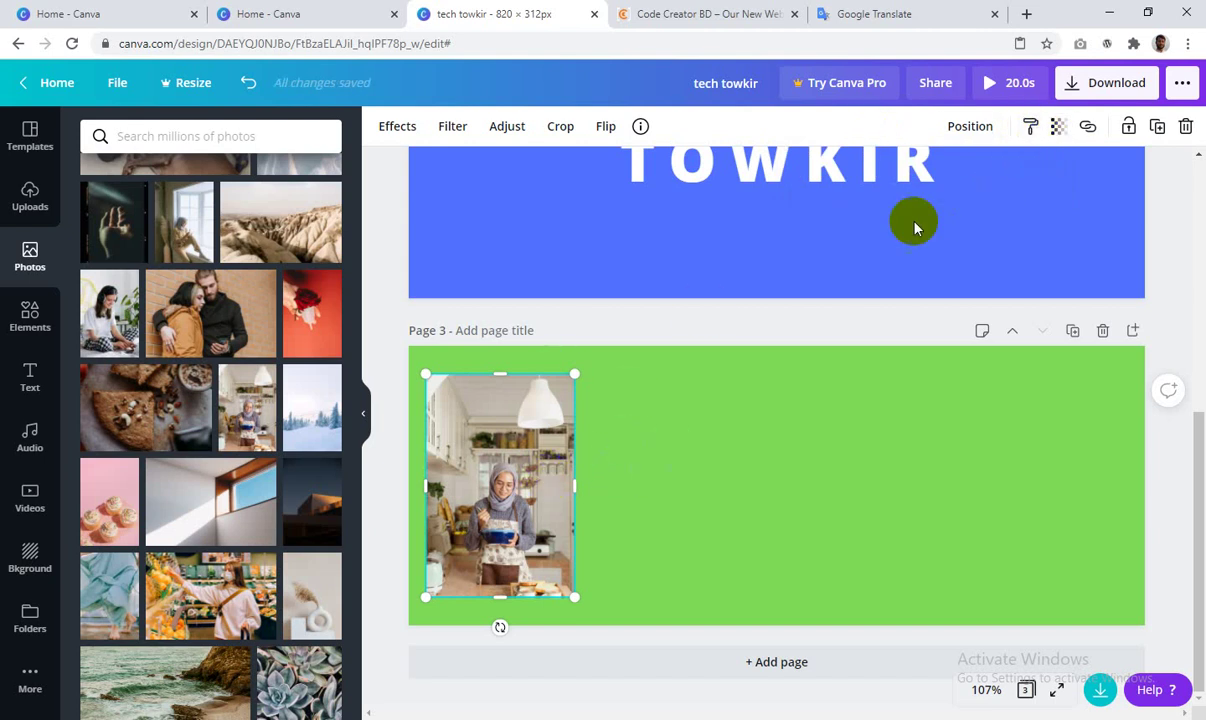
{"action": "left_click", "coordinate": [1128, 128]}
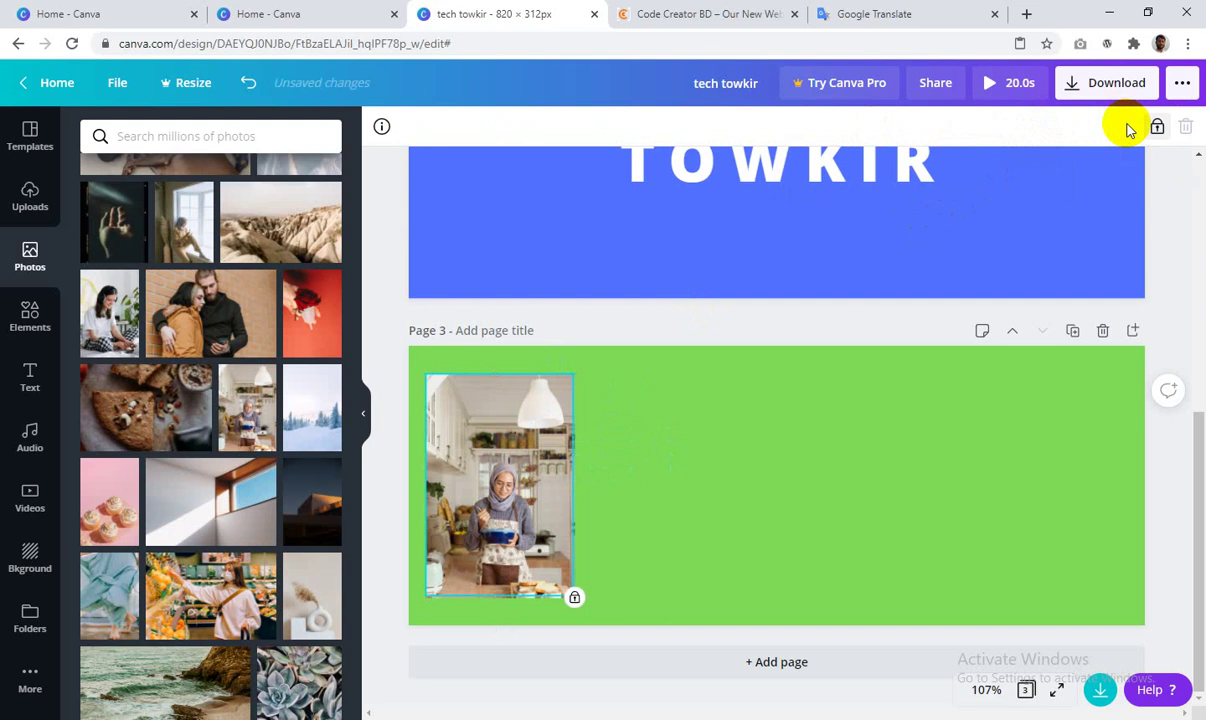
{"action": "left_click", "coordinate": [578, 480]}
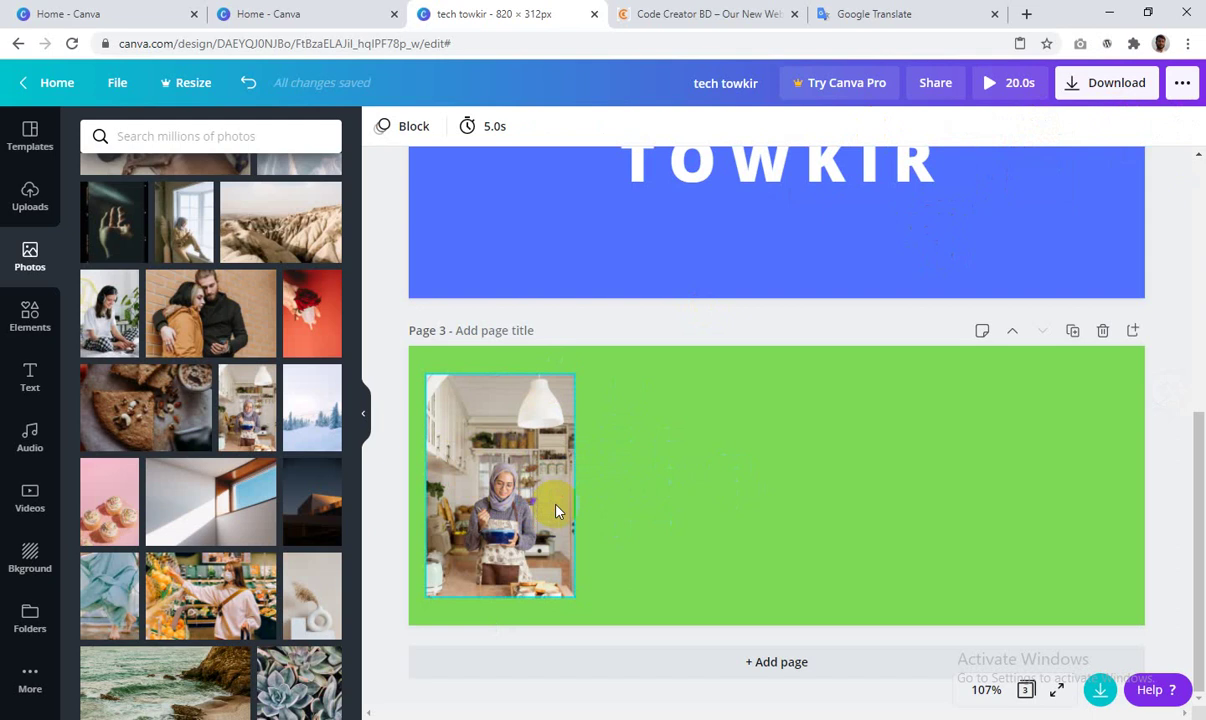
{"action": "left_click", "coordinate": [506, 472]}
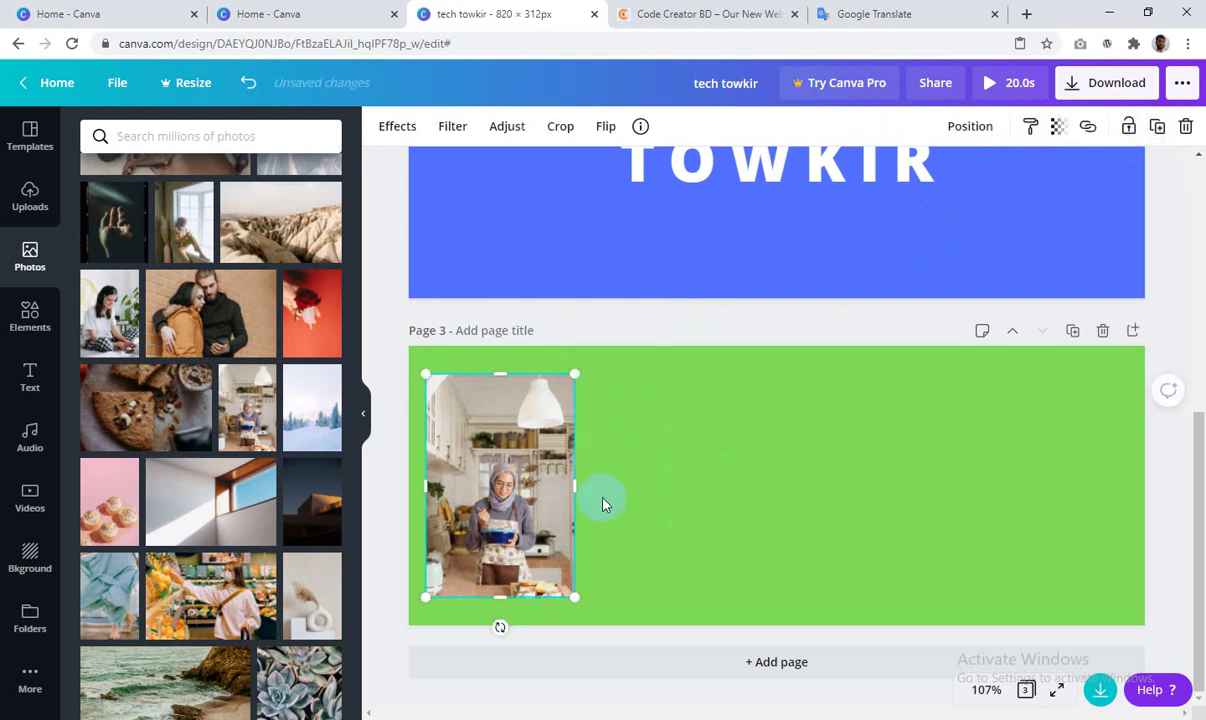
Step: Connect the Frames effect for the selected kitchen photo
{"action": "left_click", "coordinate": [397, 128]}
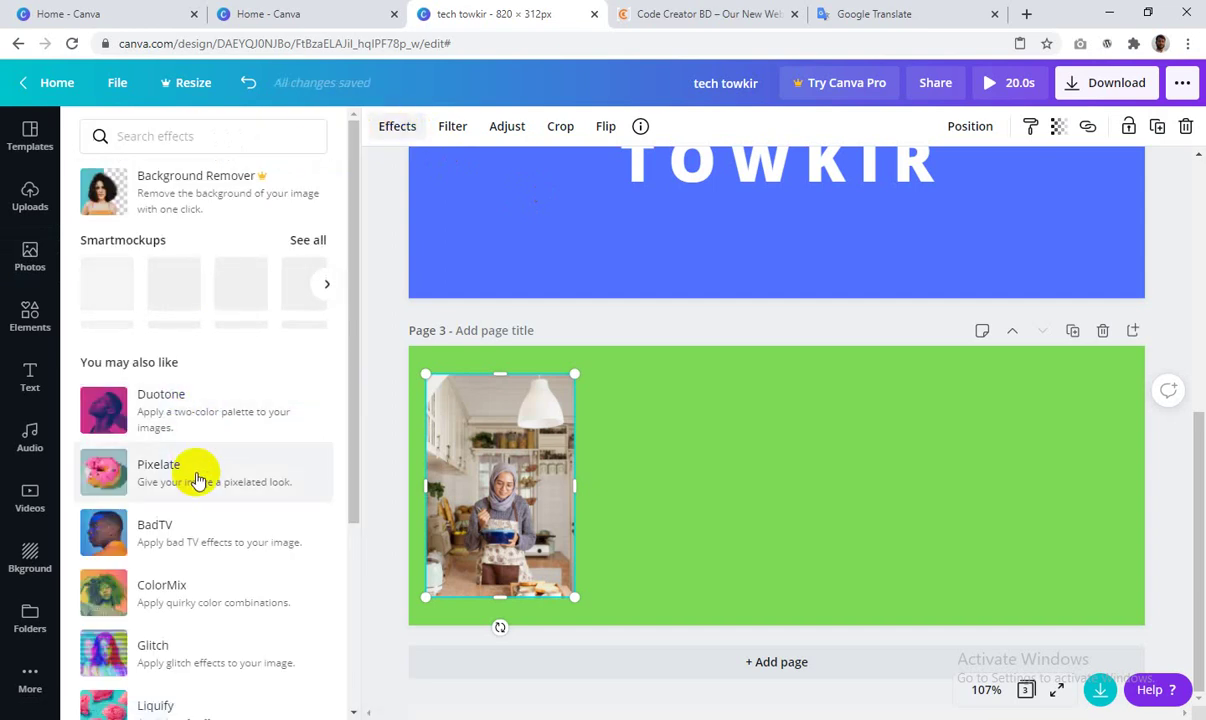
{"action": "scroll", "coordinate": [197, 470], "scroll_direction": "down", "scroll_amount": 3}
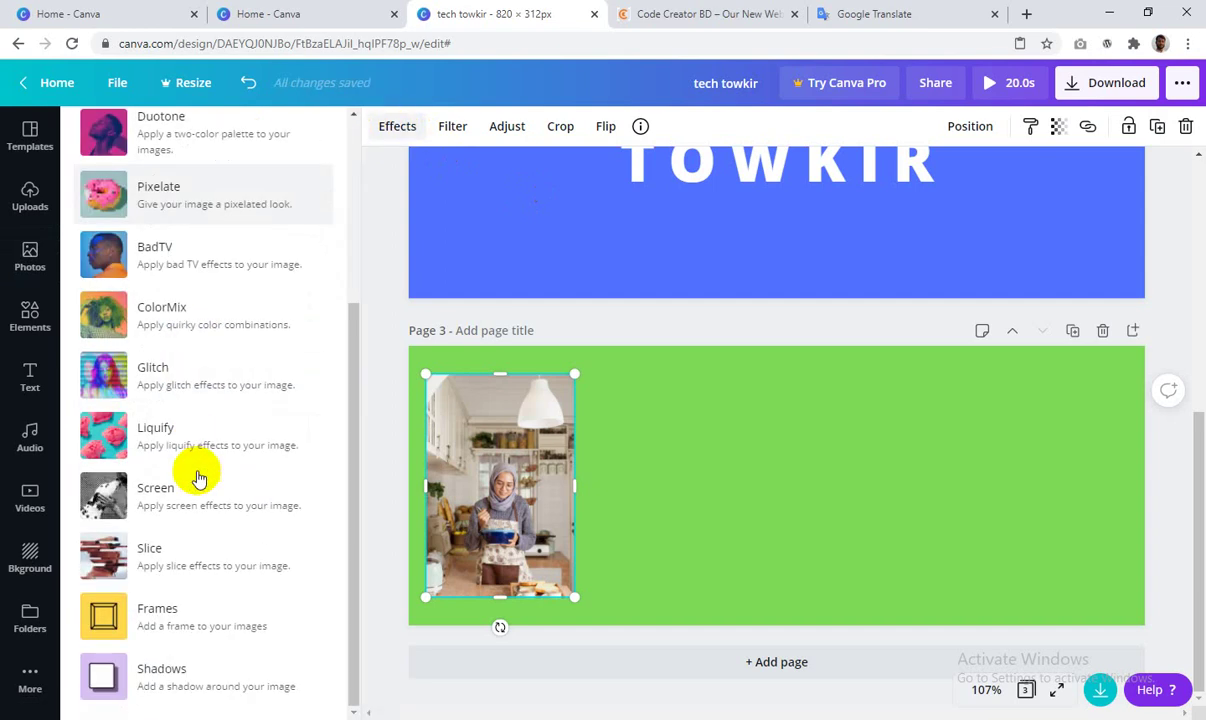
{"action": "left_click", "coordinate": [142, 620]}
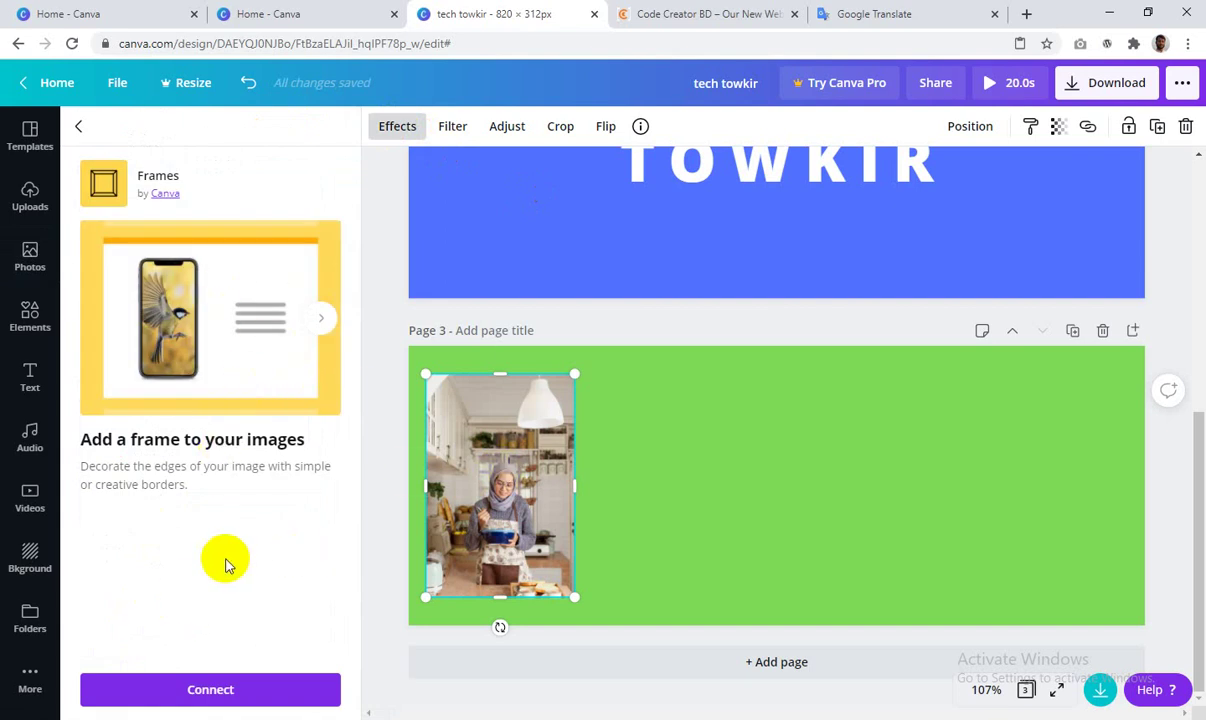
{"action": "left_click", "coordinate": [194, 690]}
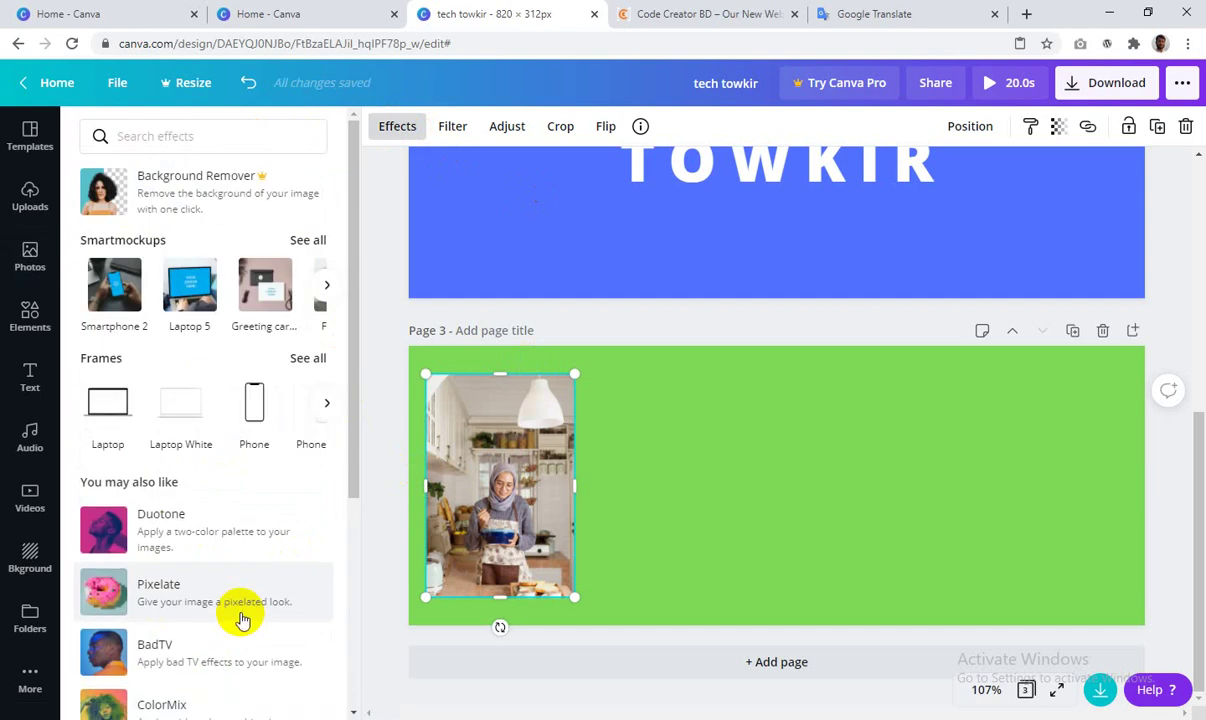
Step: Put the kitchen photo in the Laptop frame and shift it slightly right and upward on page 3
{"action": "left_click", "coordinate": [107, 415]}
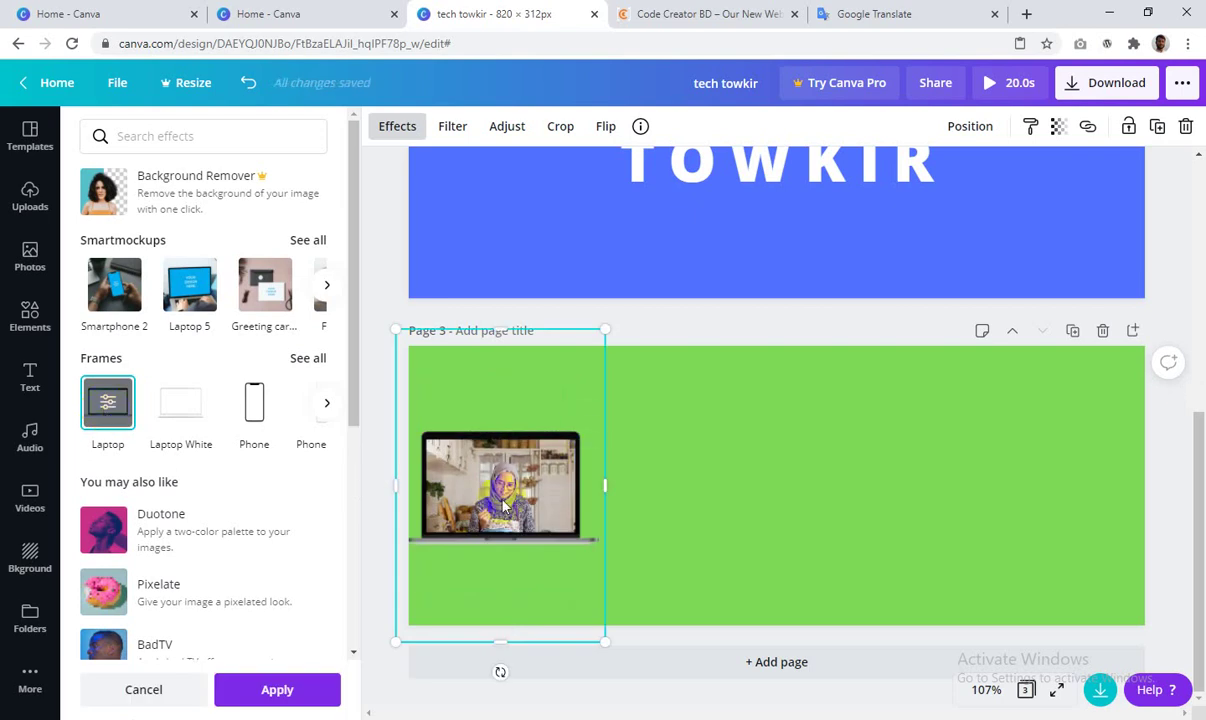
{"action": "mouse_move", "coordinate": [482, 497]}
{"action": "left_mouse_down"}
{"action": "mouse_move", "coordinate": [509, 487]}
{"action": "mouse_move", "coordinate": [498, 481]}
{"action": "mouse_move", "coordinate": [502, 490]}
{"action": "left_mouse_up"}
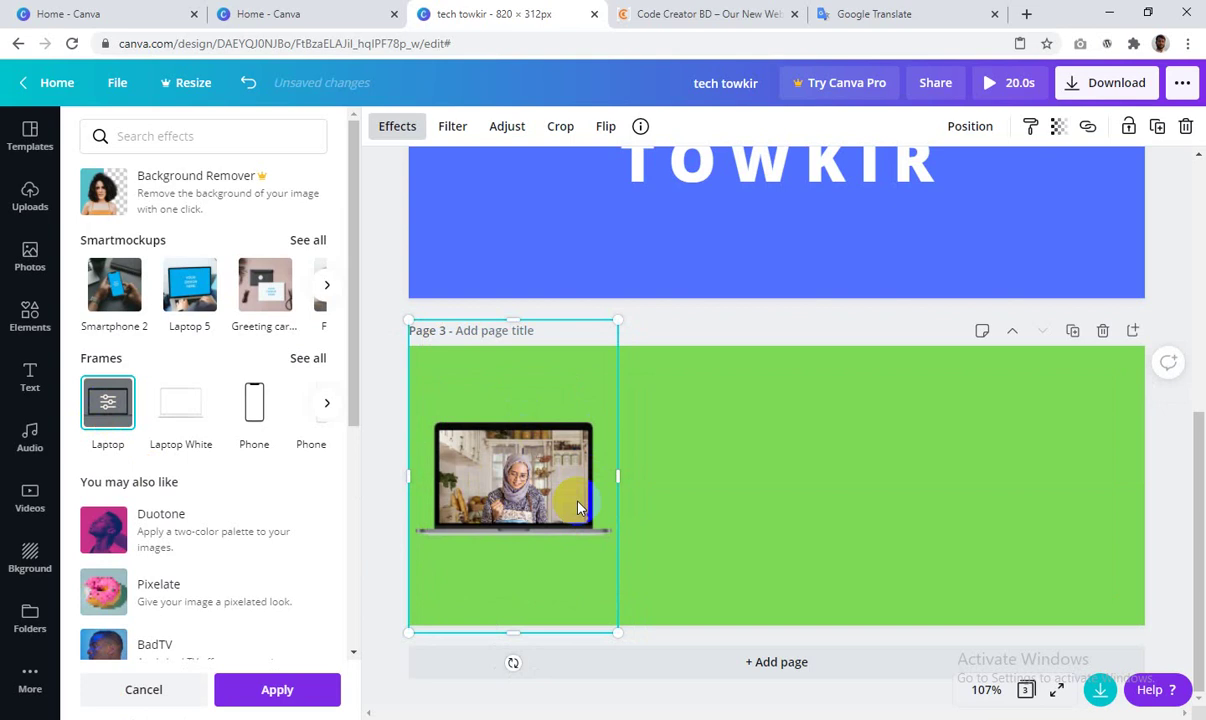
Step: Preview the Laptop White frame on the photo and switch it to the Phone frame
{"action": "left_click", "coordinate": [181, 411]}
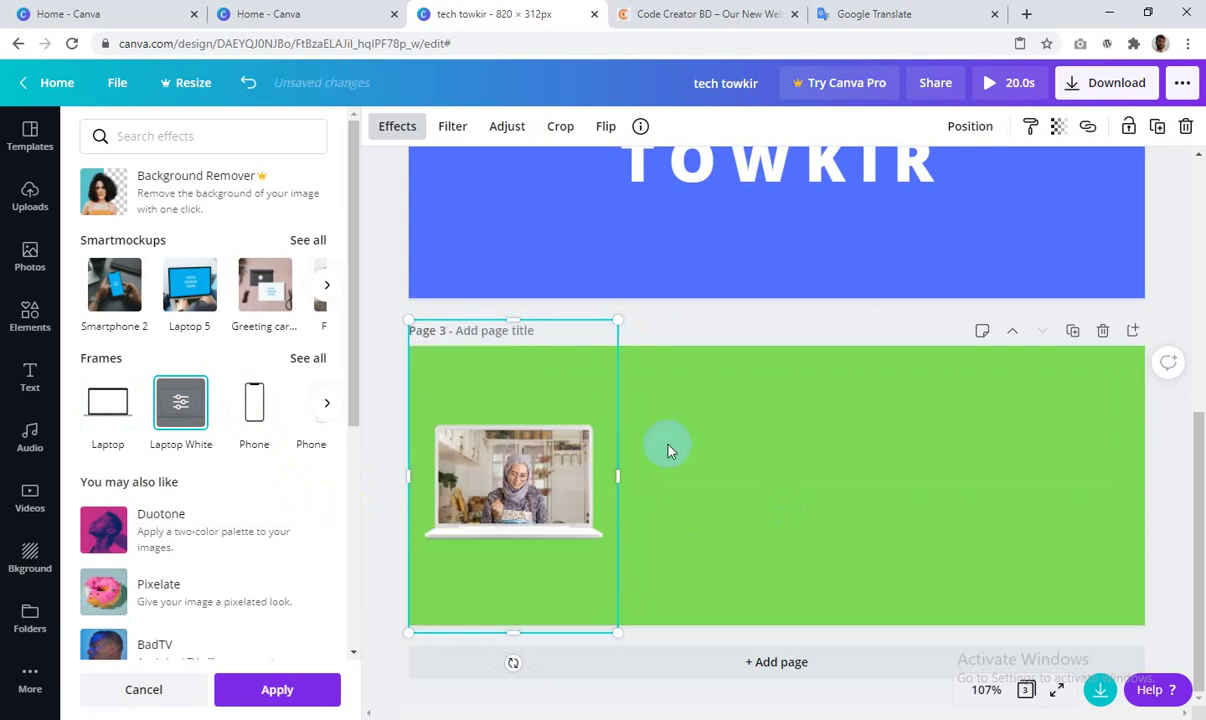
{"action": "left_click", "coordinate": [253, 410]}
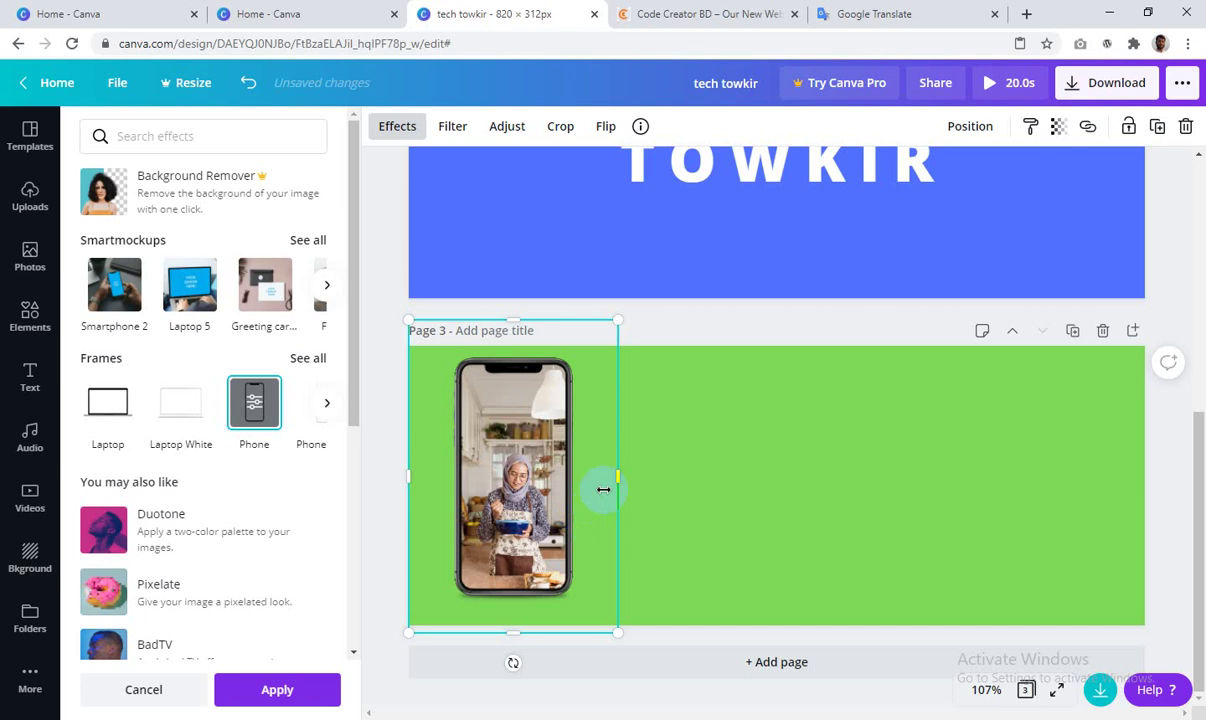
{"action": "left_click", "coordinate": [326, 403]}
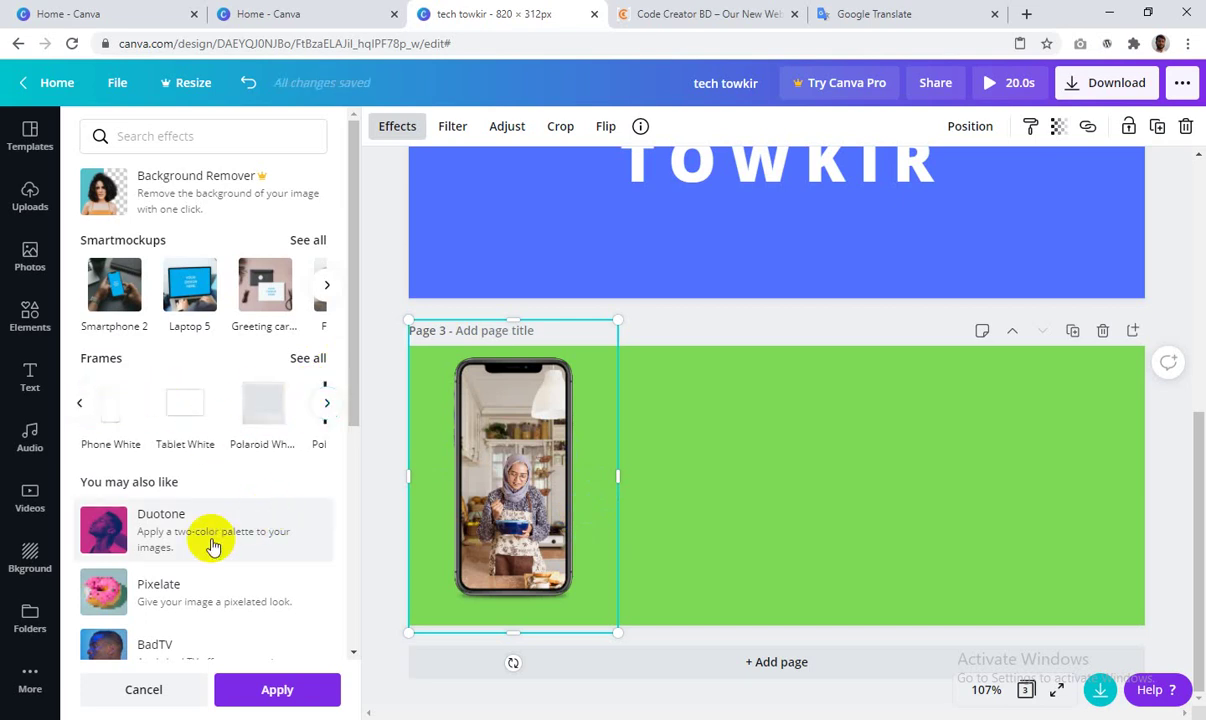
{"action": "scroll", "coordinate": [210, 538], "scroll_direction": "down", "scroll_amount": 3}
{"action": "scroll", "coordinate": [215, 540], "scroll_direction": "up", "scroll_amount": 1}
{"action": "scroll", "coordinate": [232, 543], "scroll_direction": "up", "scroll_amount": 2}
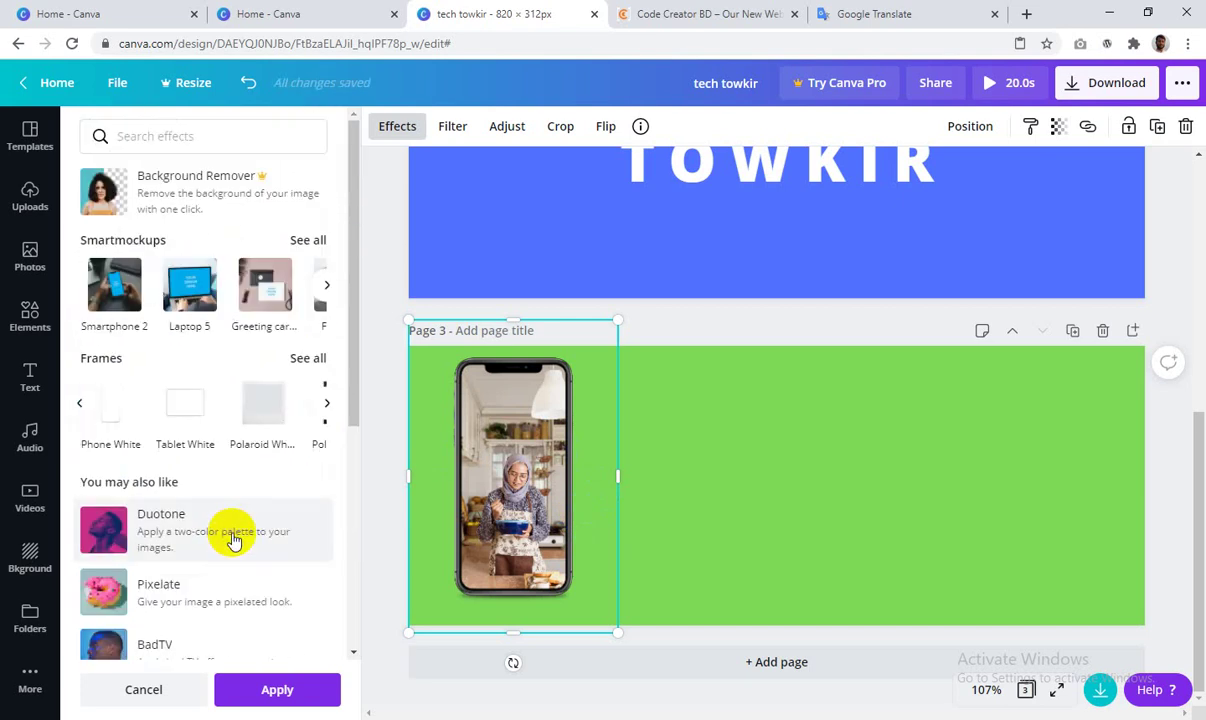
Step: Place the kitchen photo on page 3 in the Smartphone 2 smartmockup
{"action": "left_click", "coordinate": [114, 295]}
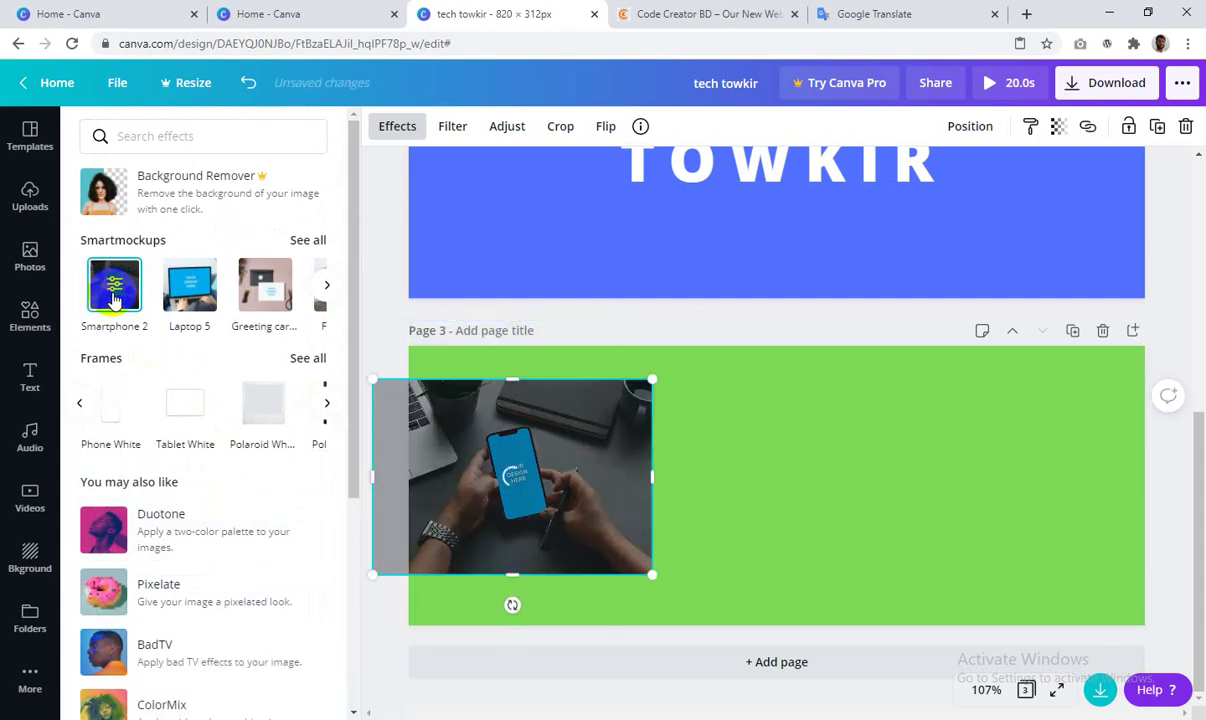
{"action": "left_click", "coordinate": [587, 553]}
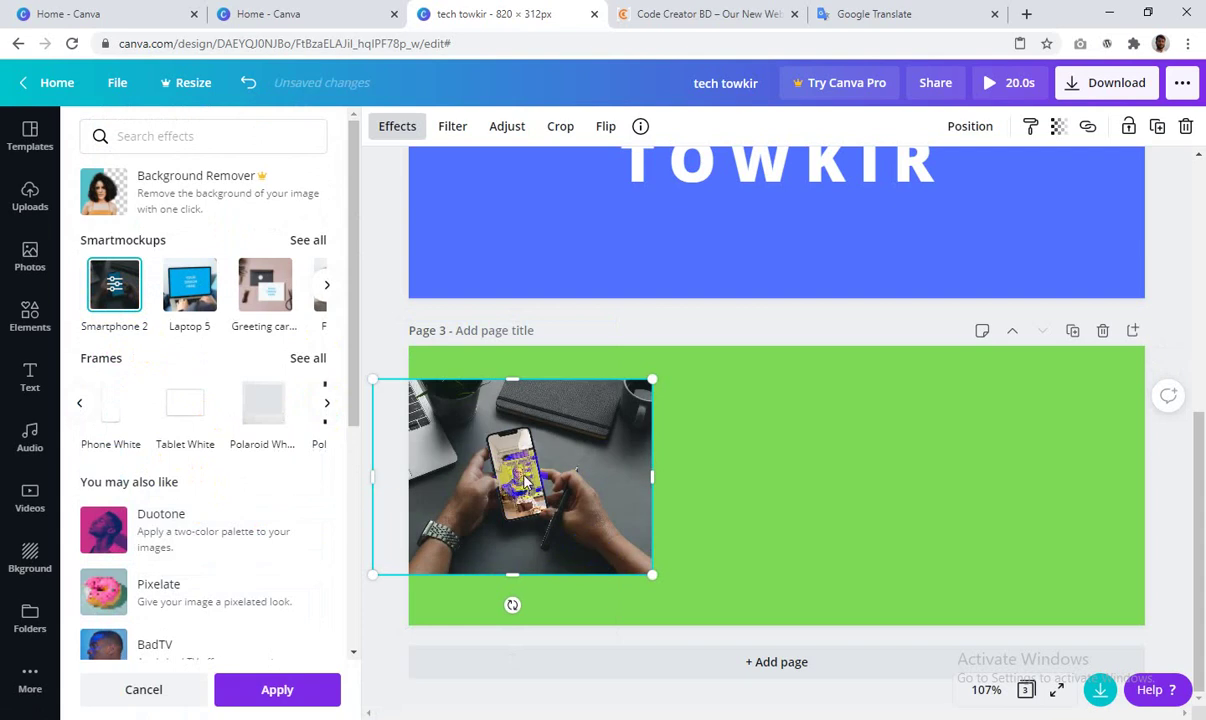
Step: Connect the Glitch effect and apply its Radiate style to the kitchen photo, shifting the photo right and slightly down on page 3
{"action": "scroll", "coordinate": [180, 490], "scroll_direction": "down", "scroll_amount": 3}
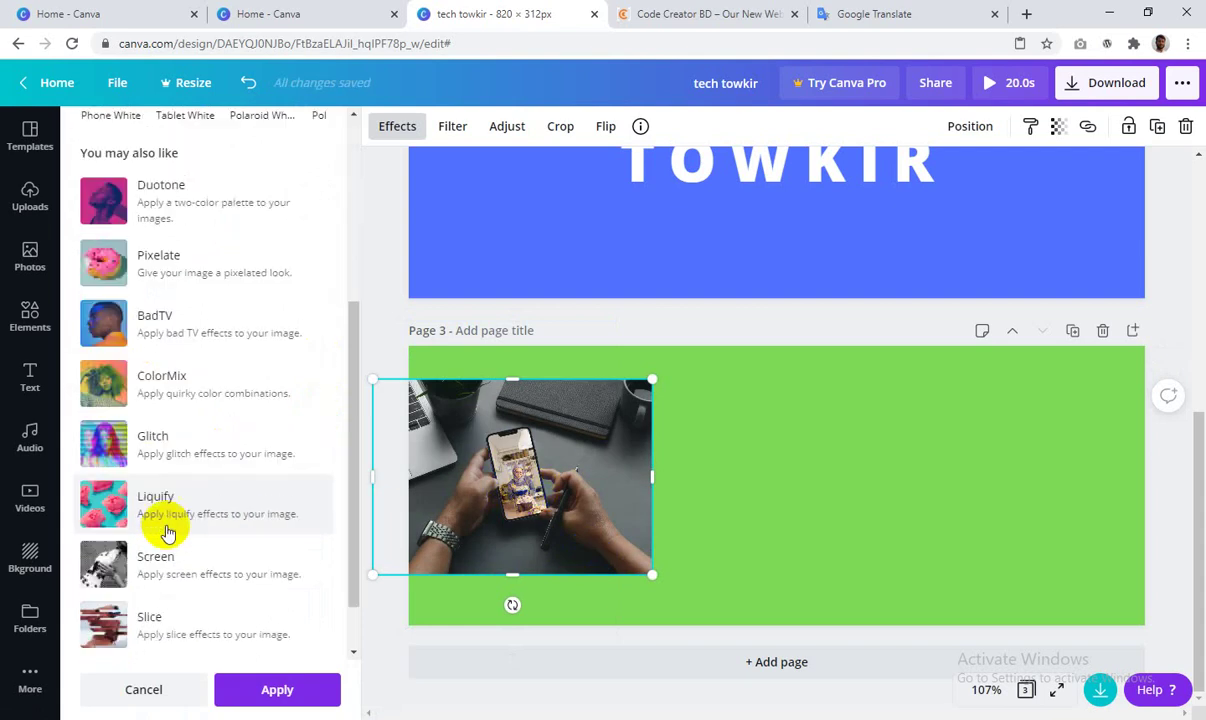
{"action": "left_click", "coordinate": [151, 441]}
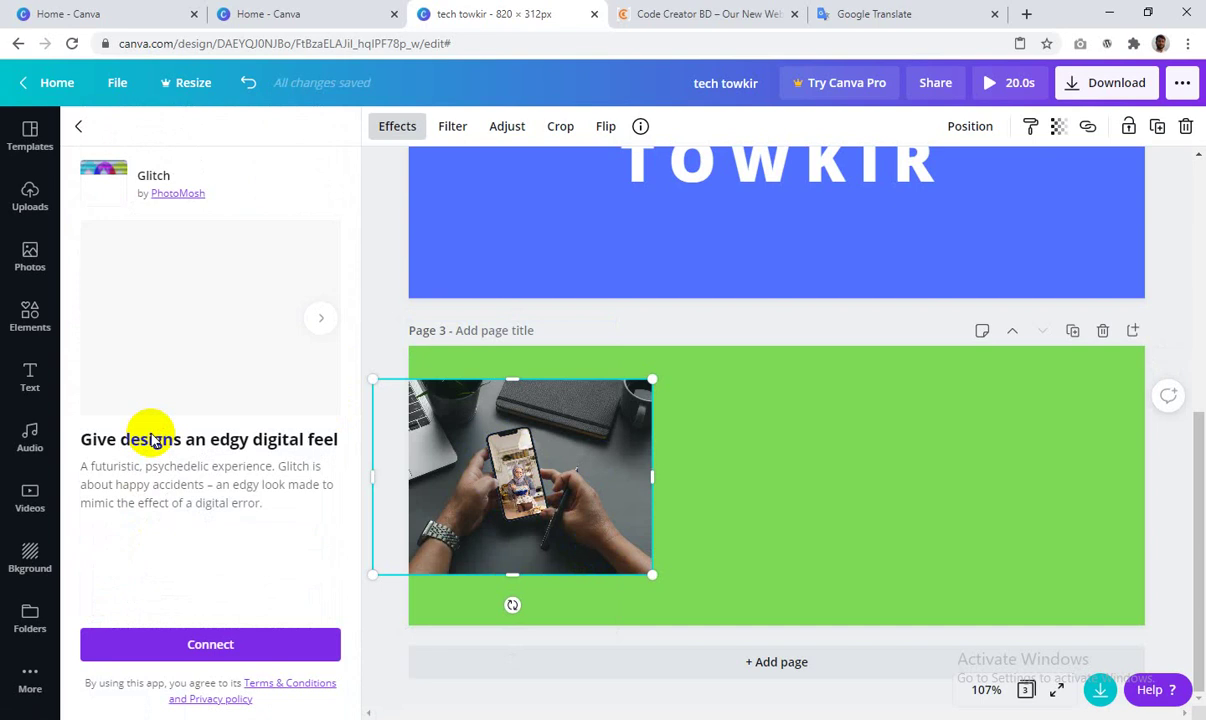
{"action": "left_click", "coordinate": [213, 646]}
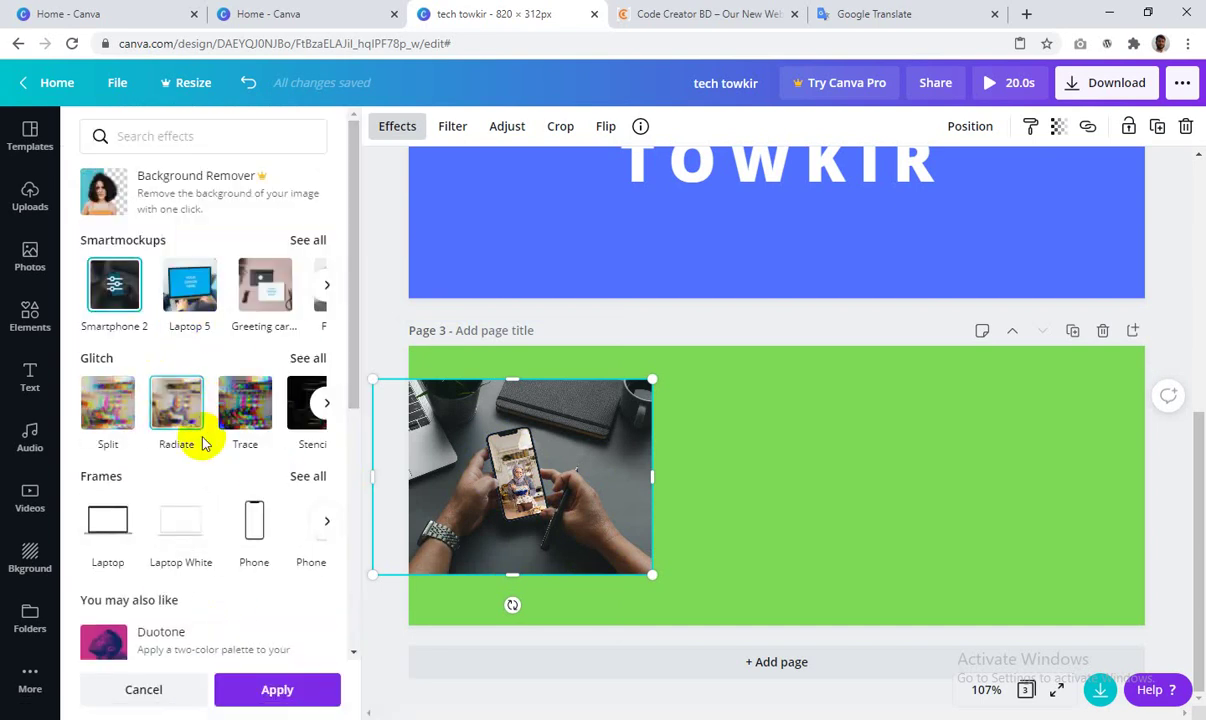
{"action": "left_click", "coordinate": [186, 413]}
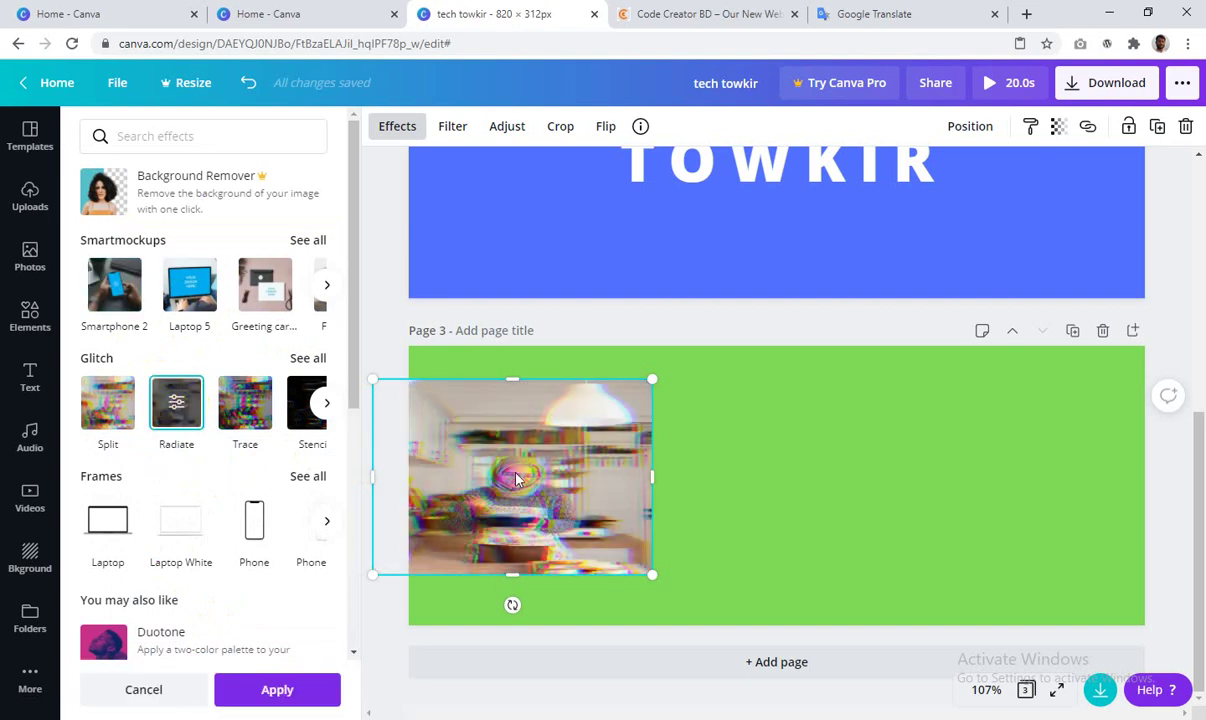
{"action": "left_click_drag", "start_coordinate": [540, 468], "coordinate": [586, 477]}
Step: Connect the Shadows effect and place the kitchen photo in the Laptop 5 smartmockup
{"action": "scroll", "coordinate": [223, 573], "scroll_direction": "down", "scroll_amount": 5}
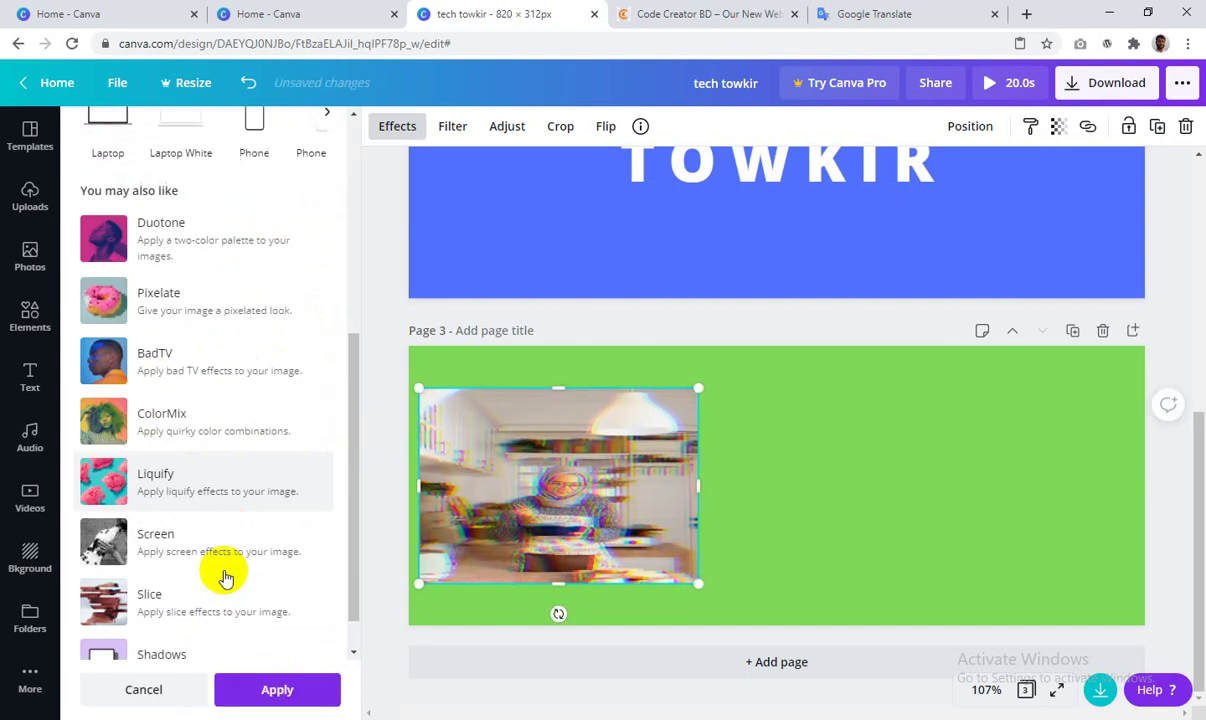
{"action": "left_click", "coordinate": [187, 617]}
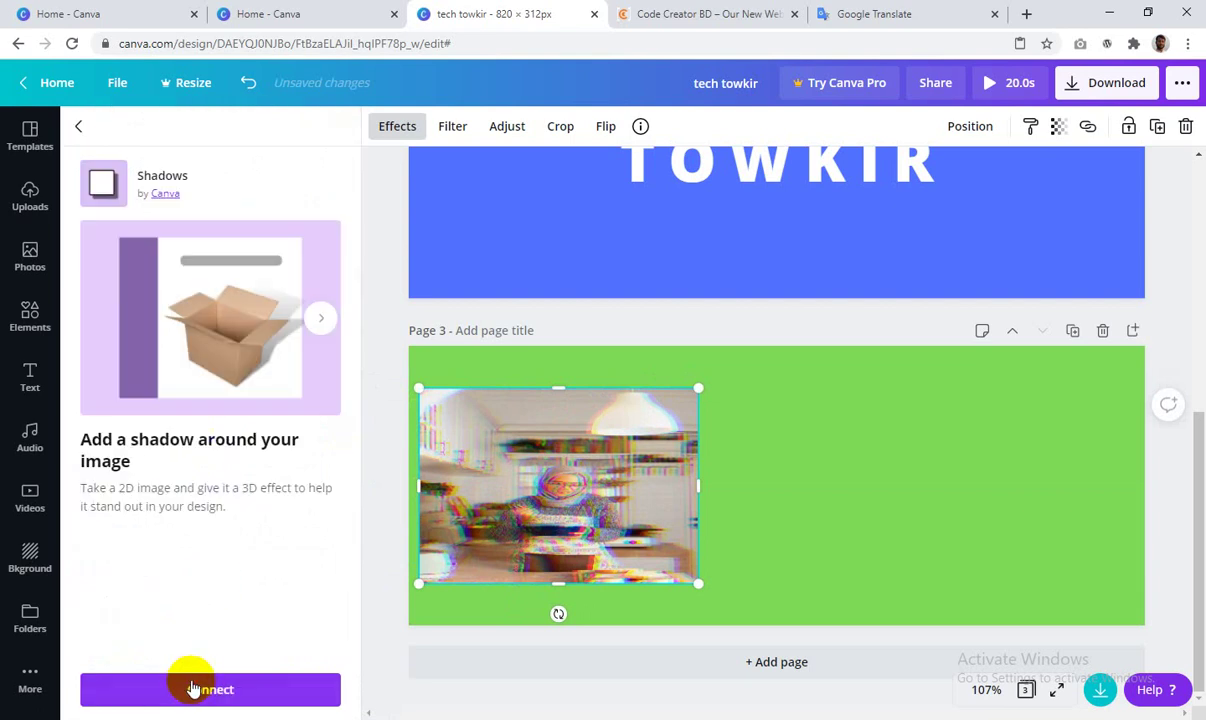
{"action": "left_click", "coordinate": [189, 684]}
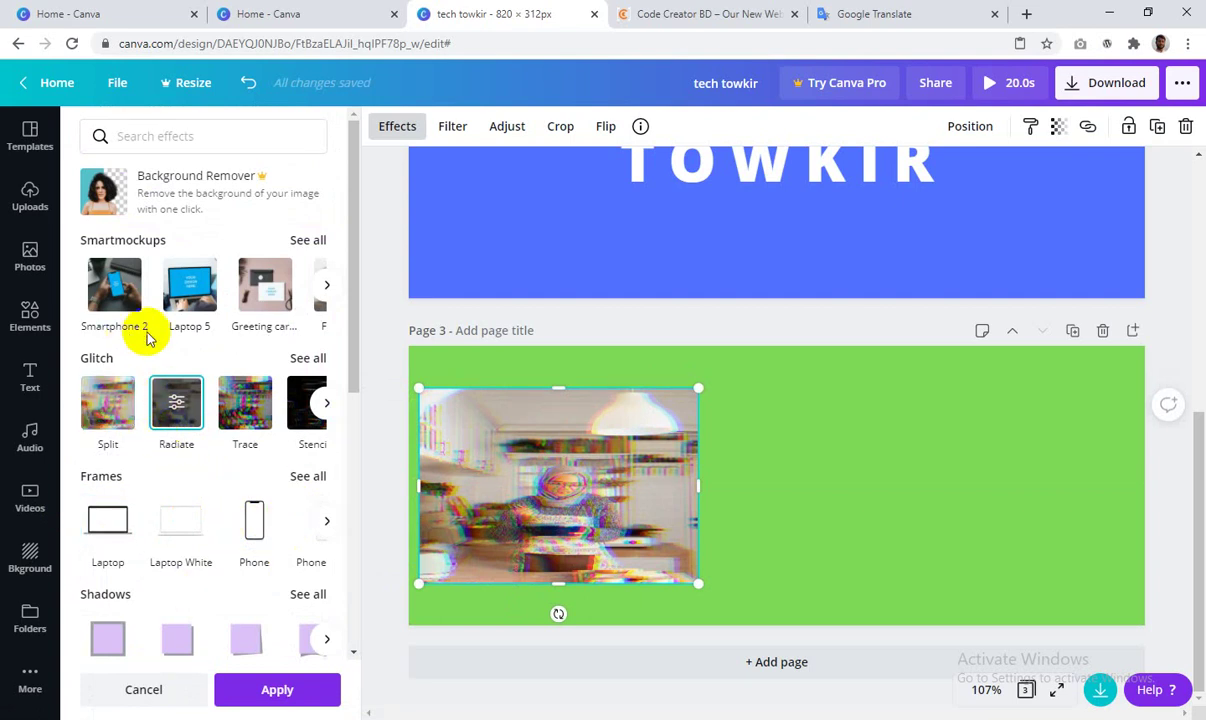
{"action": "left_click", "coordinate": [197, 288]}
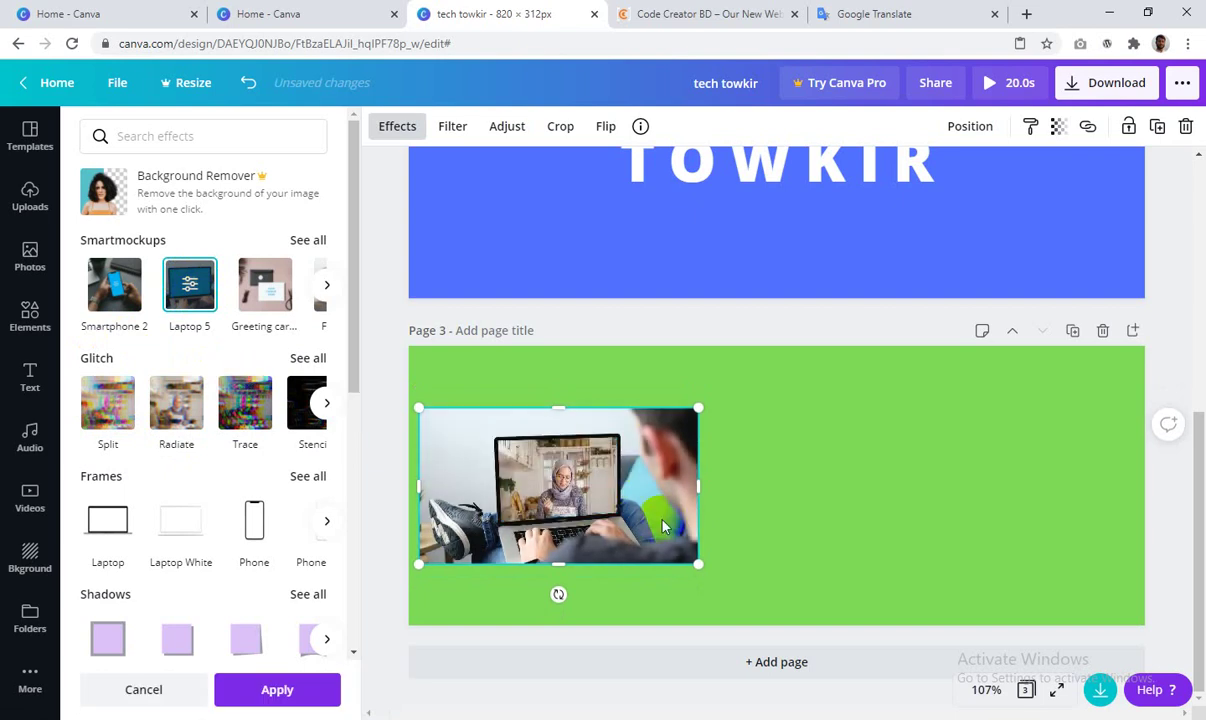
Step: Try the Glow and Drop shadows, switch the kitchen photo to the Angle shadow, and shift it slightly right and upward
{"action": "scroll", "coordinate": [207, 560], "scroll_direction": "down", "scroll_amount": 3}
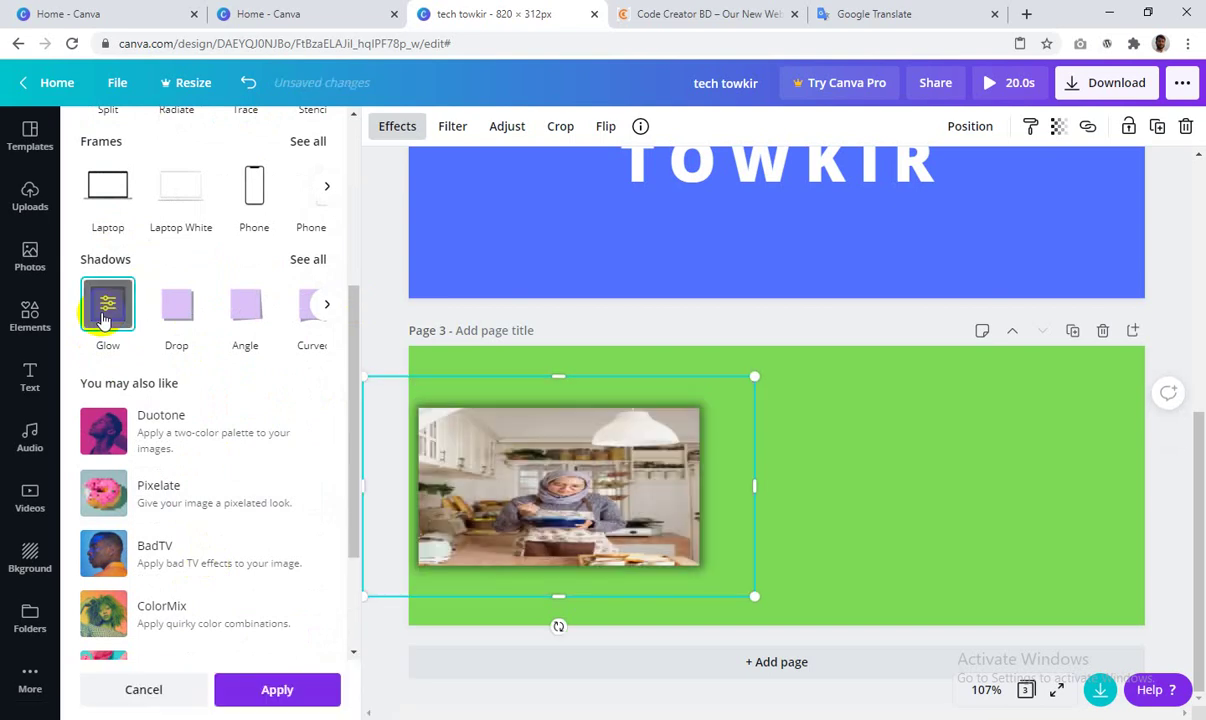
{"action": "left_click", "coordinate": [180, 300]}
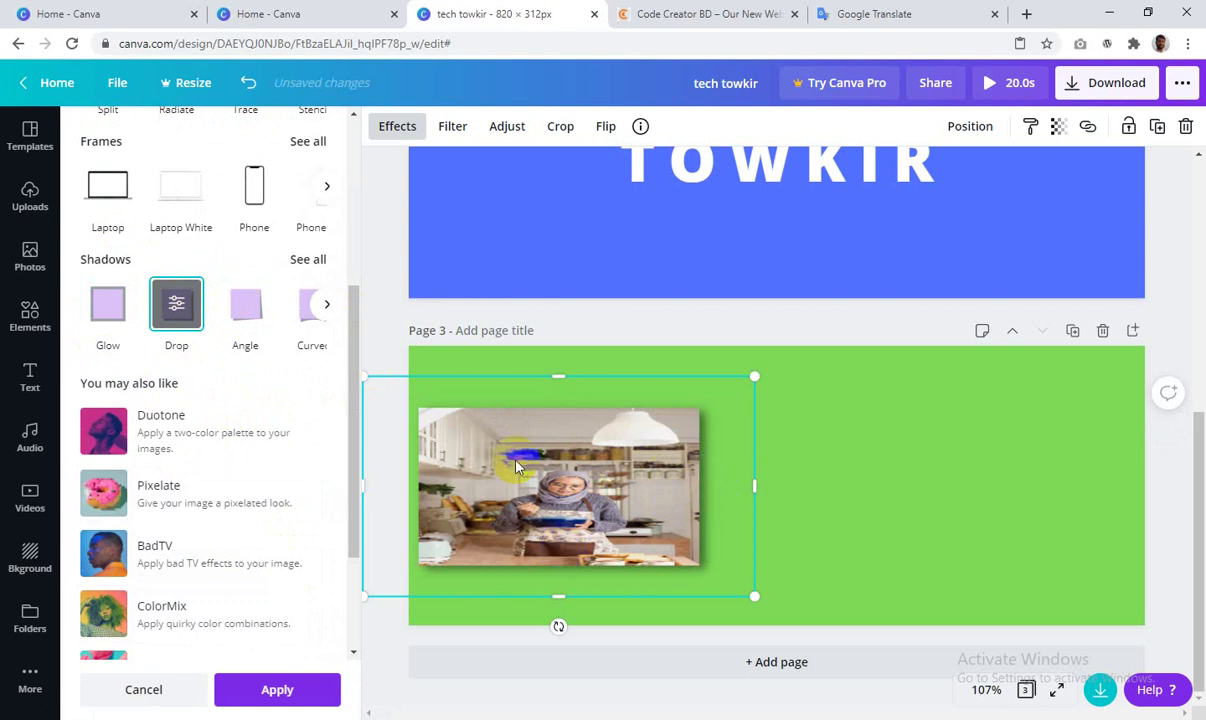
{"action": "left_click", "coordinate": [245, 304]}
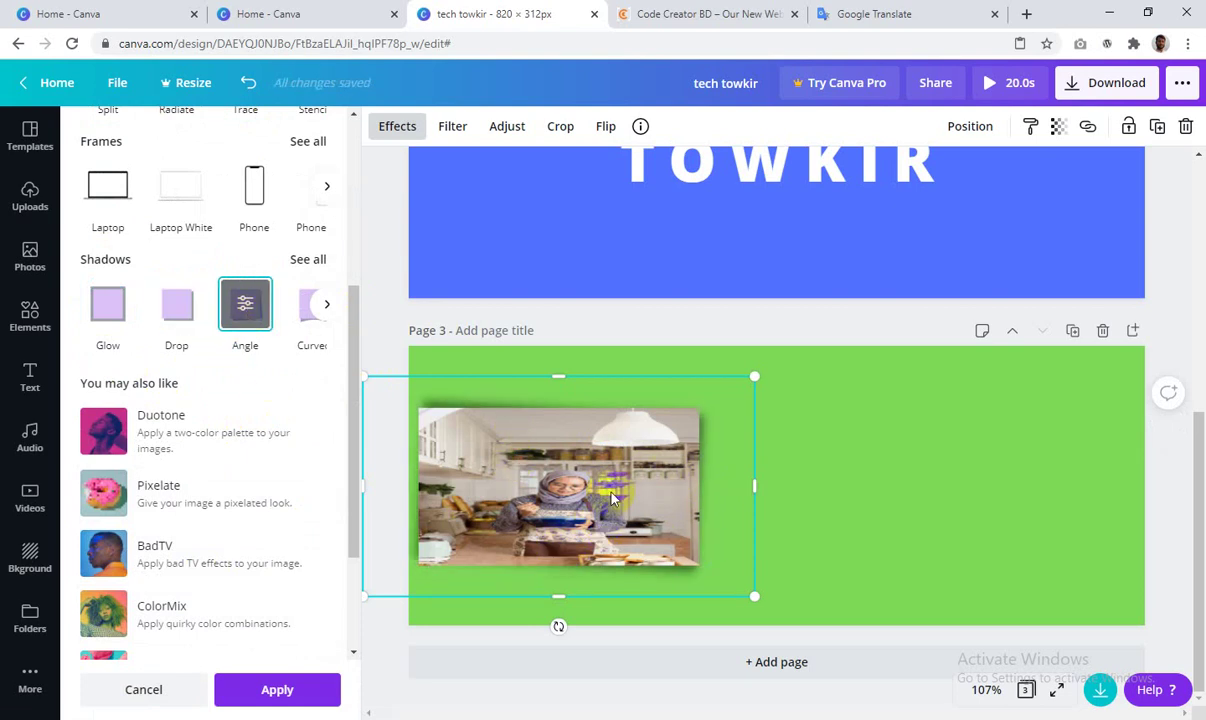
{"action": "left_click_drag", "start_coordinate": [593, 483], "coordinate": [615, 470]}
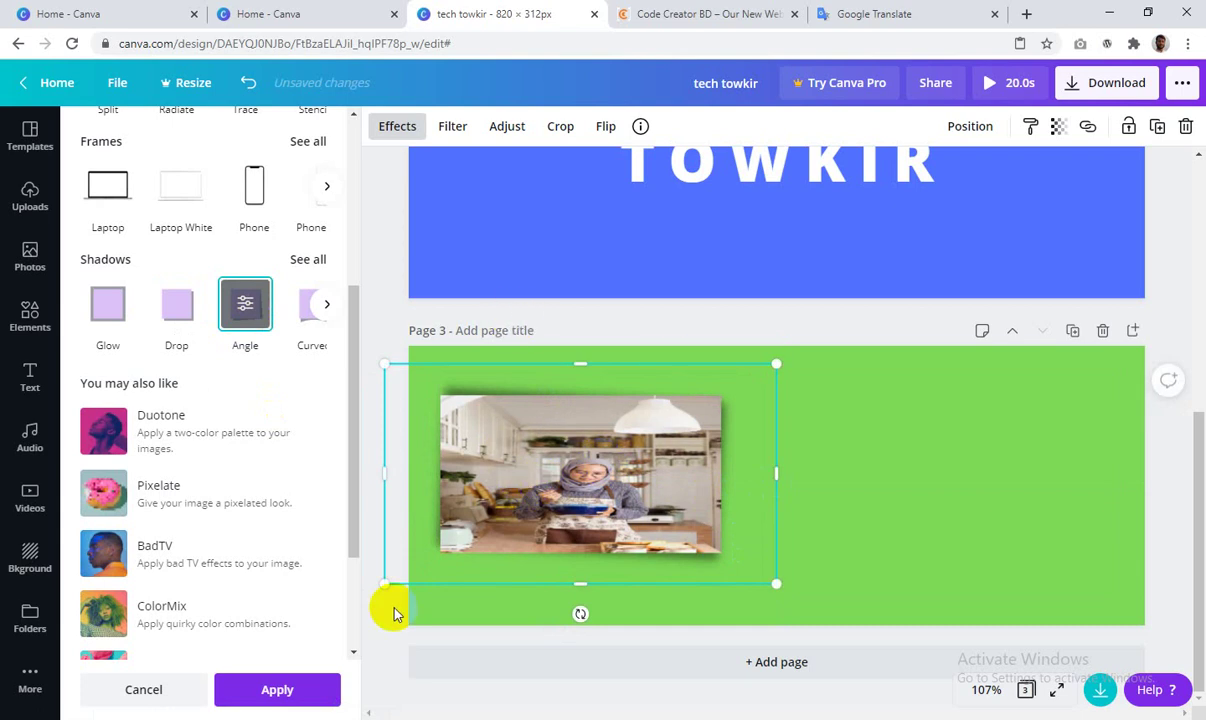
{"action": "scroll", "coordinate": [301, 517], "scroll_direction": "down", "scroll_amount": 4}
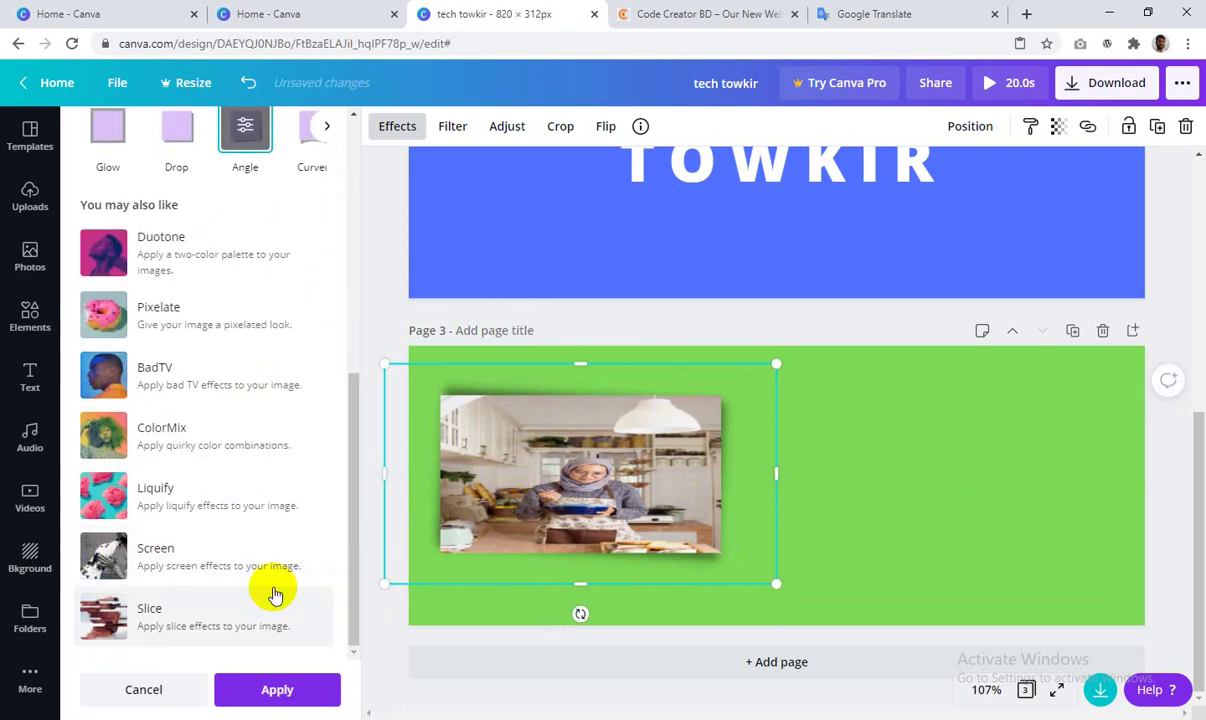
{"action": "scroll", "coordinate": [218, 582], "scroll_direction": "up", "scroll_amount": 5}
{"action": "scroll", "coordinate": [220, 580], "scroll_direction": "up", "scroll_amount": 1}
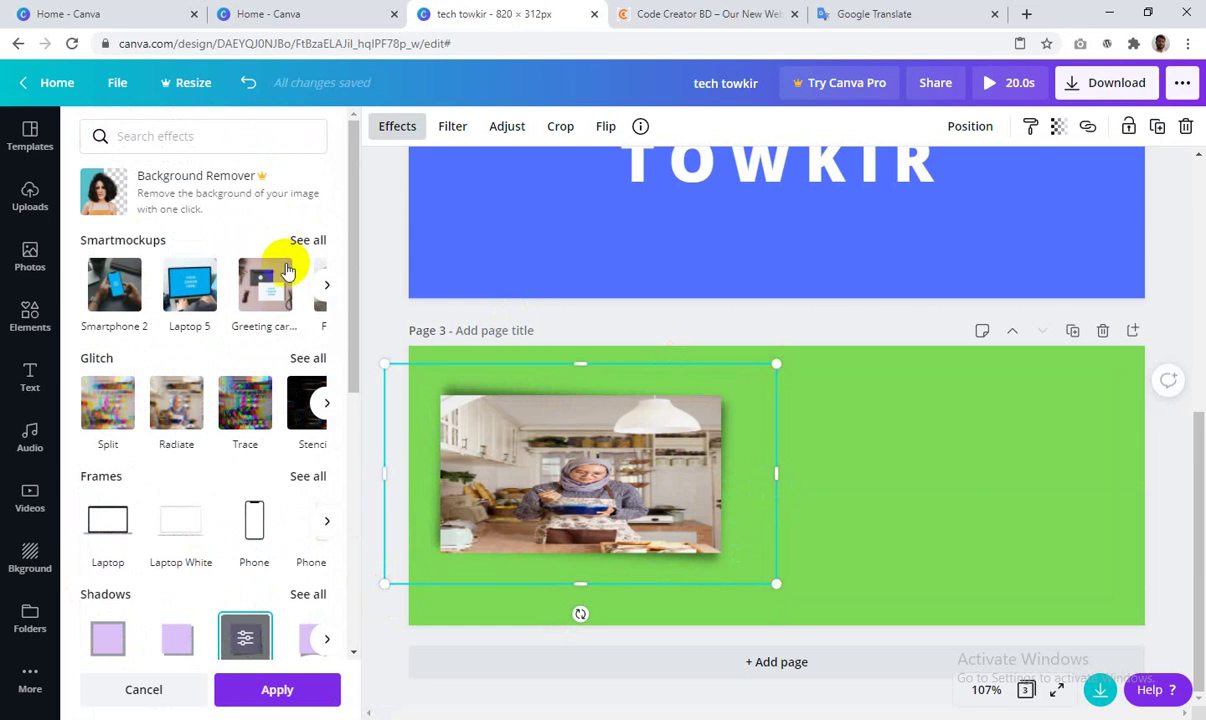
{"action": "left_click", "coordinate": [326, 286]}
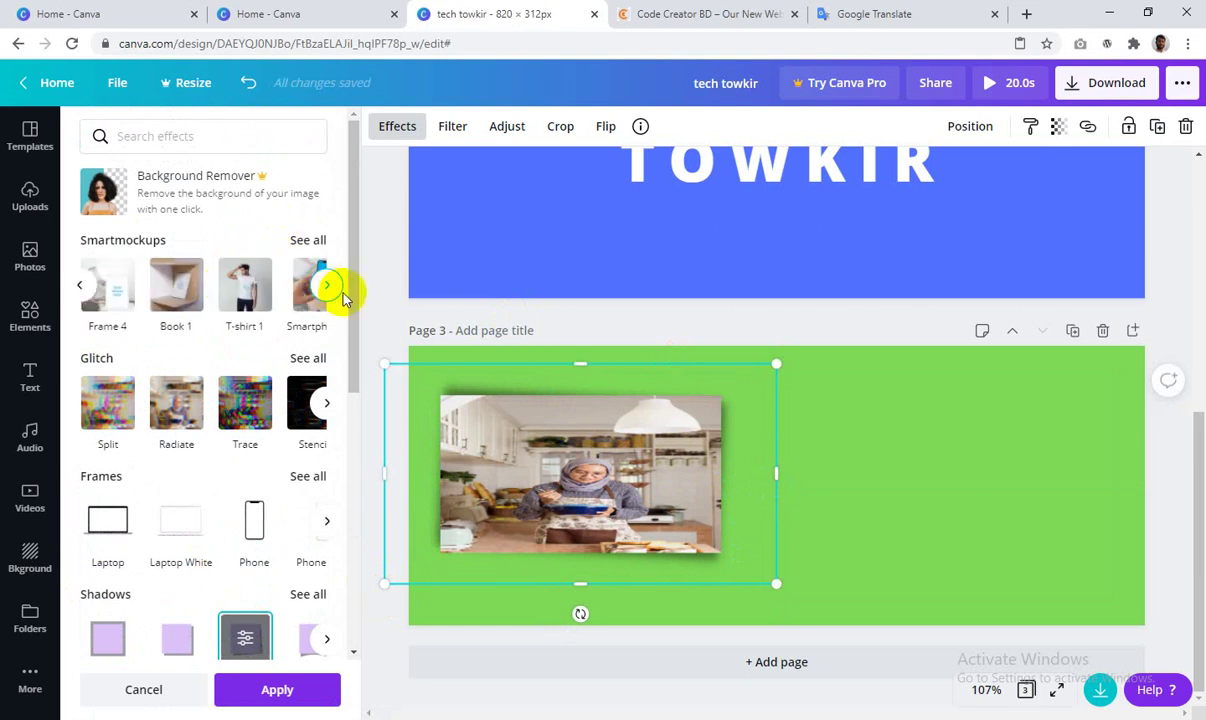
Step: Try the Epic and Cali filters on the shadowed kitchen photo
{"action": "left_click", "coordinate": [453, 128]}
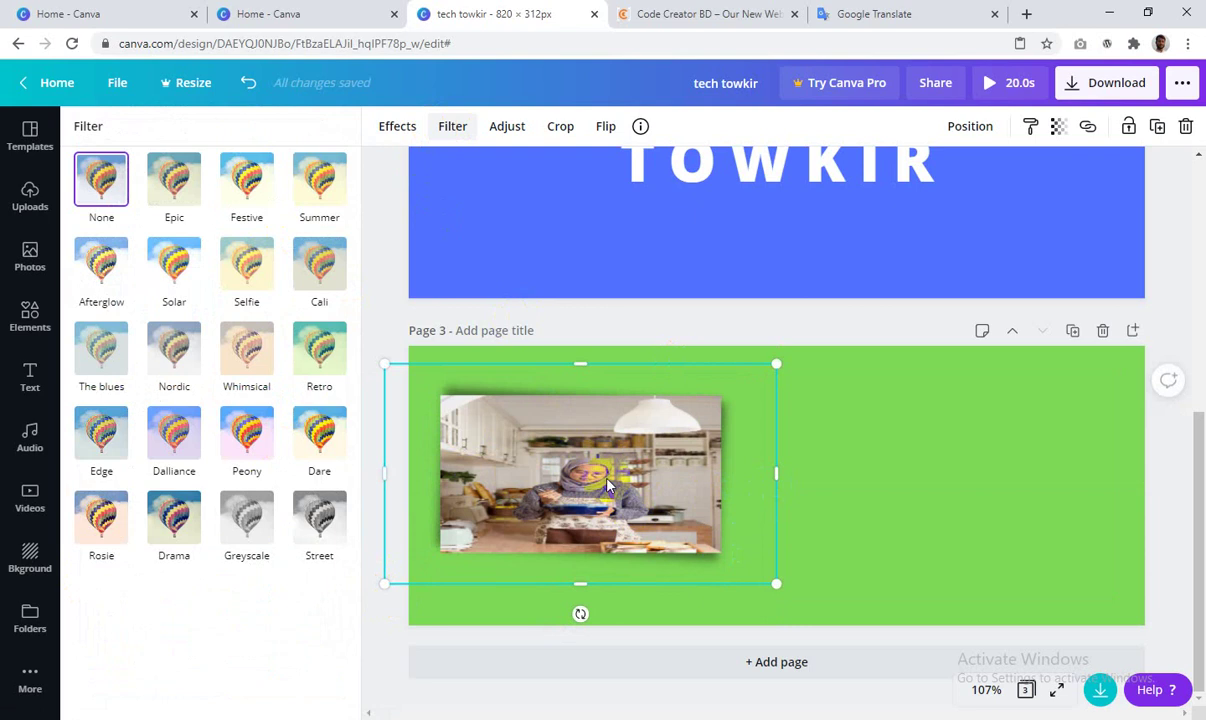
{"action": "left_click", "coordinate": [178, 193]}
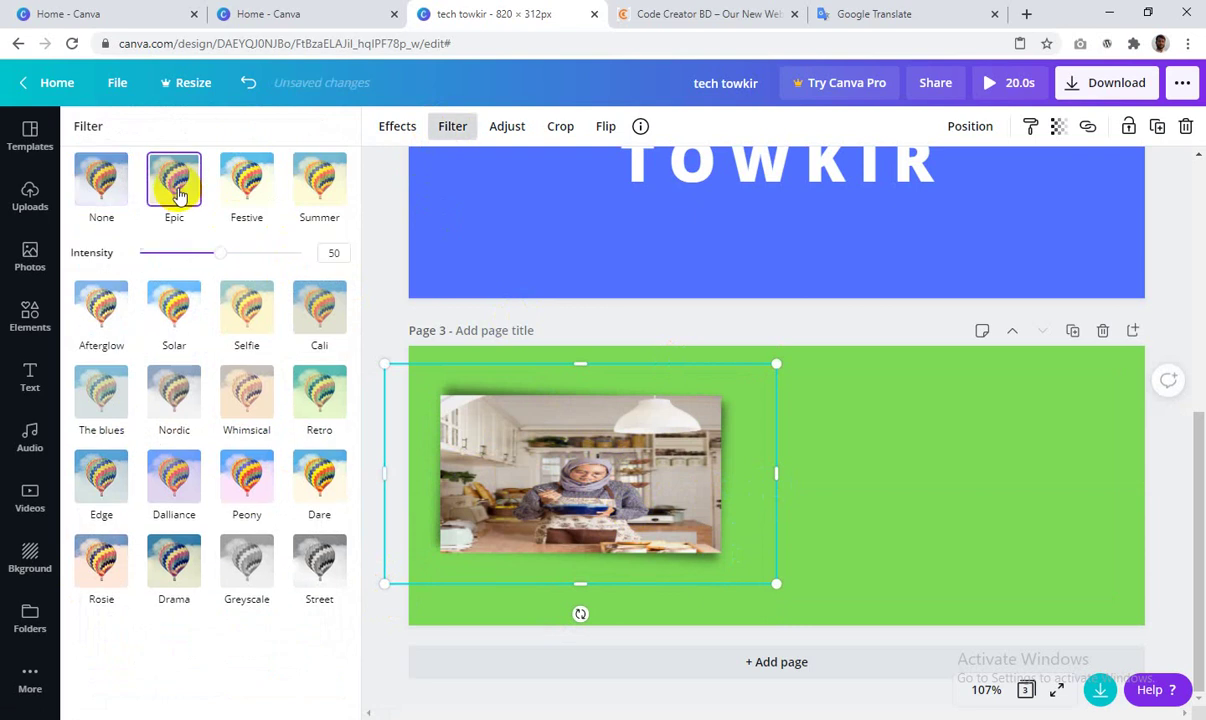
{"action": "left_click", "coordinate": [319, 312]}
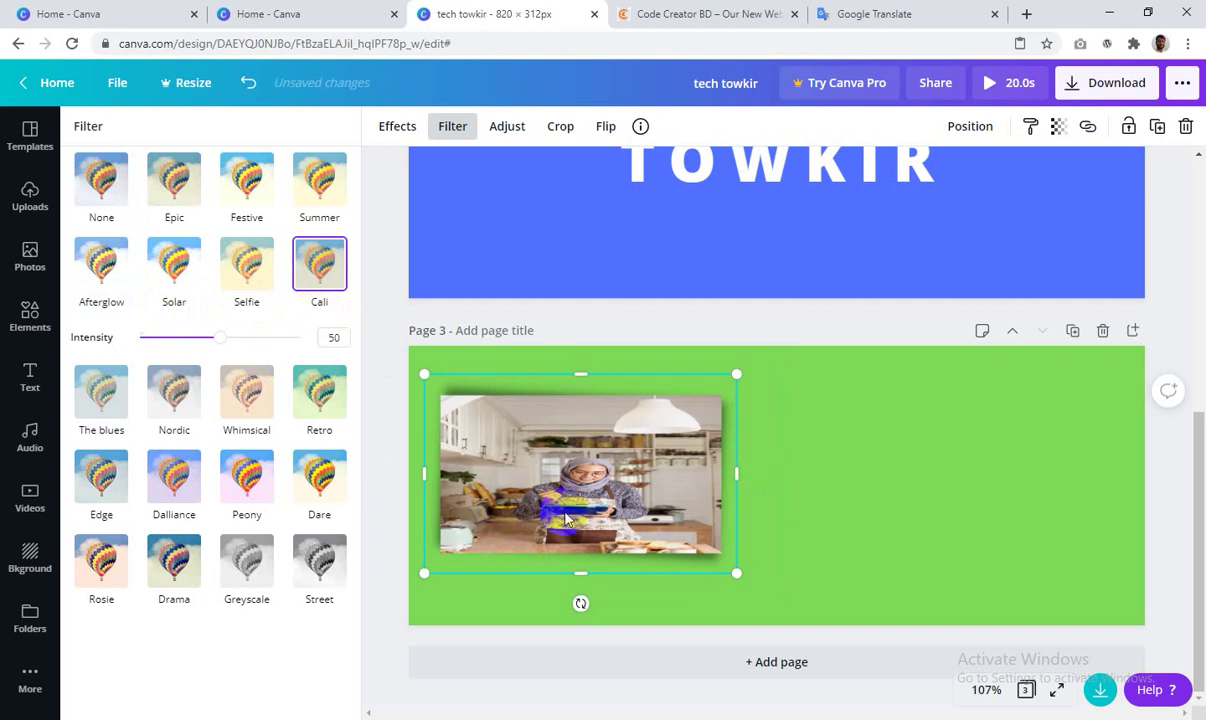
Step: Delete the kitchen photo from page 3 and add a fresh copy of it to the left part of the page
{"action": "key", "text": "Delete"}
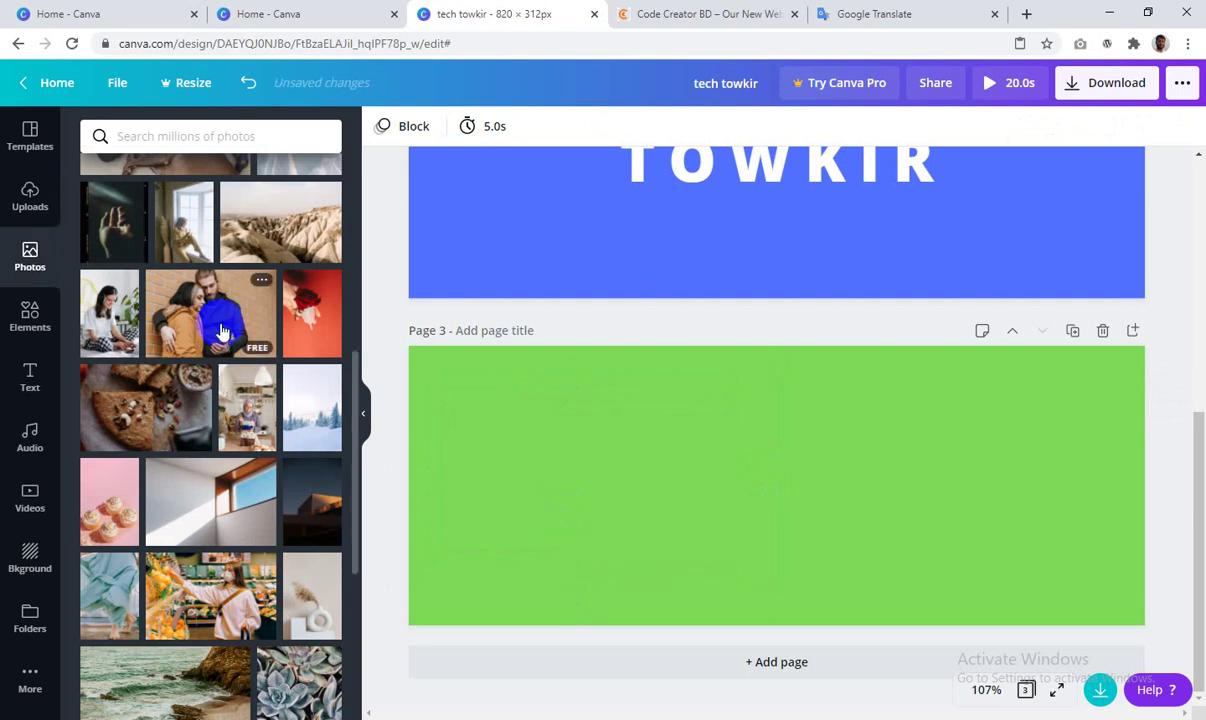
{"action": "left_click_drag", "start_coordinate": [255, 420], "coordinate": [493, 418]}
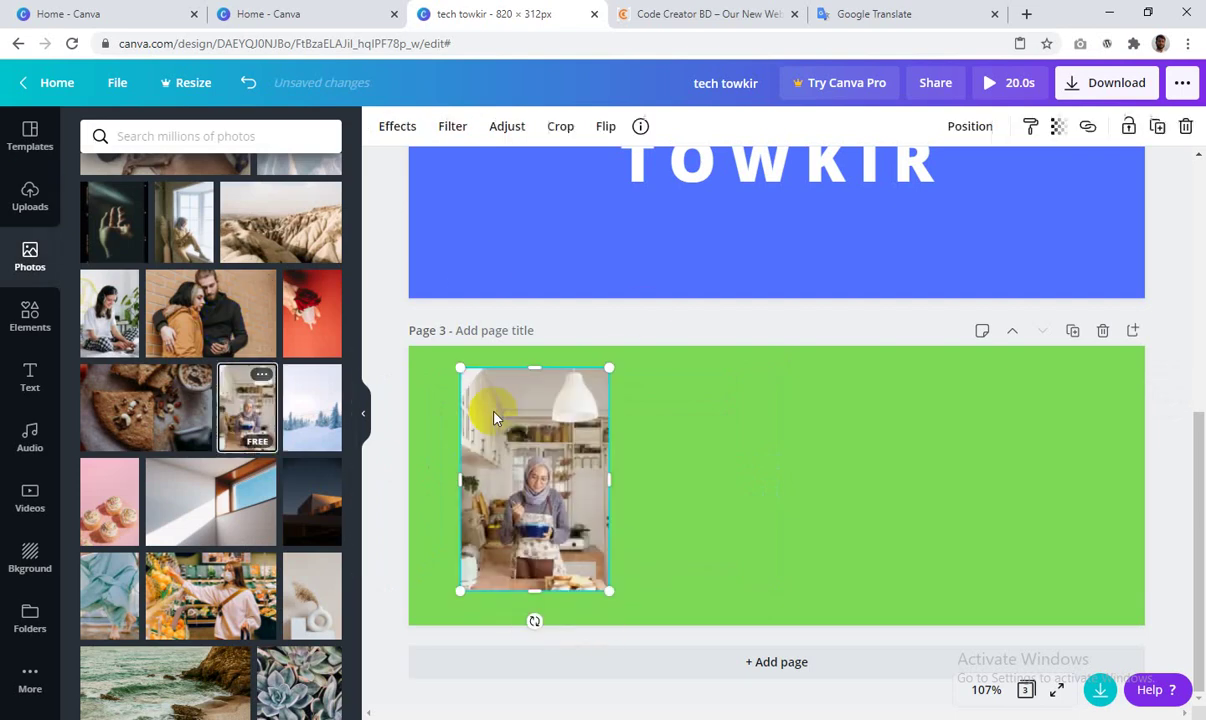
Step: Preview the Rosie, Greyscale, Street and Drama filters on the new kitchen photo
{"action": "left_click", "coordinate": [452, 126]}
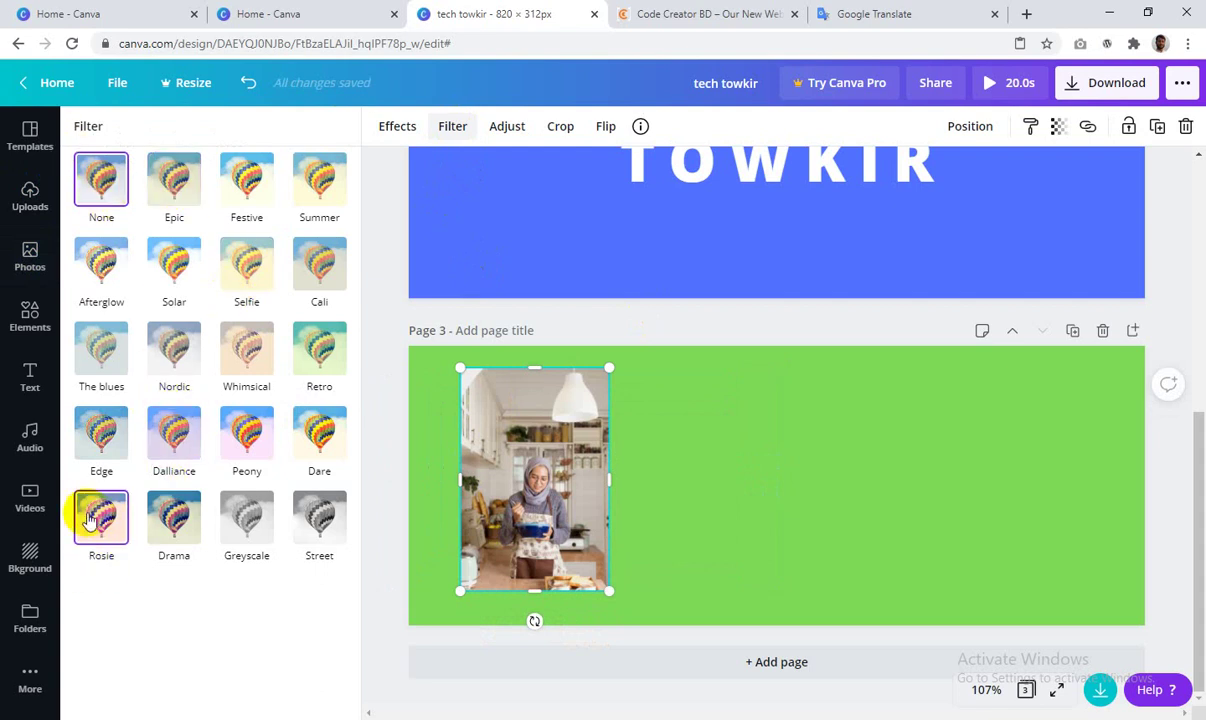
{"action": "left_click", "coordinate": [98, 522]}
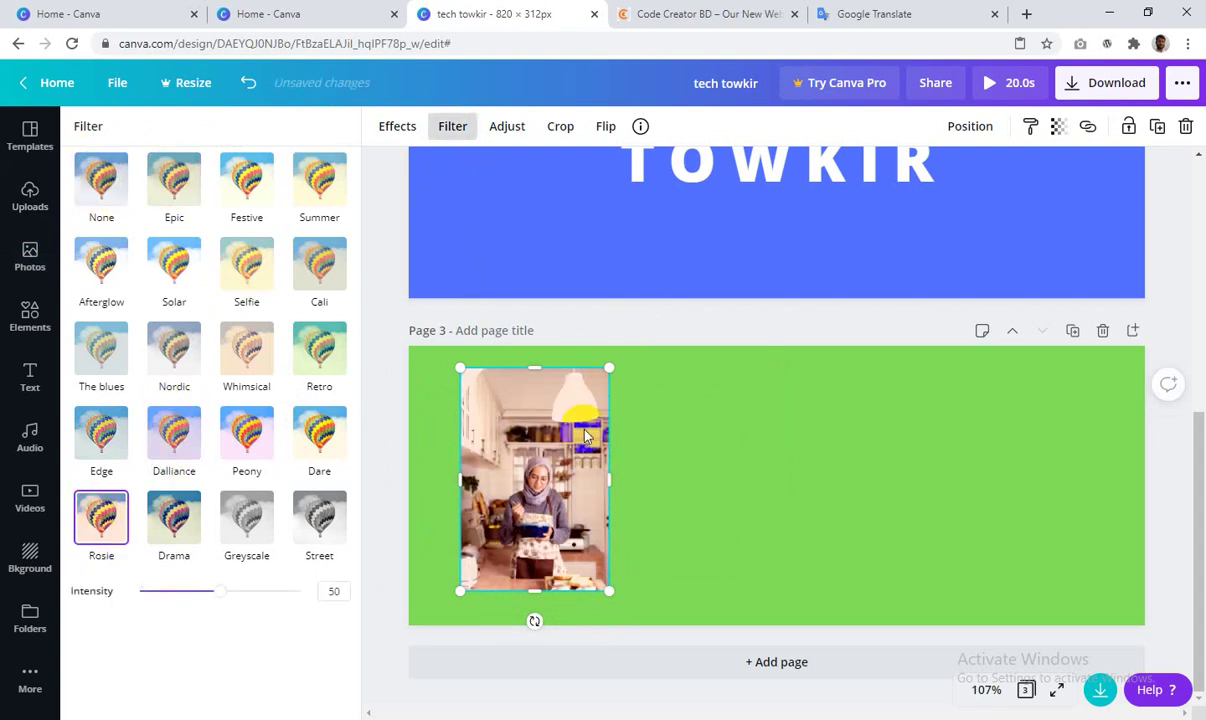
{"action": "left_click", "coordinate": [246, 505]}
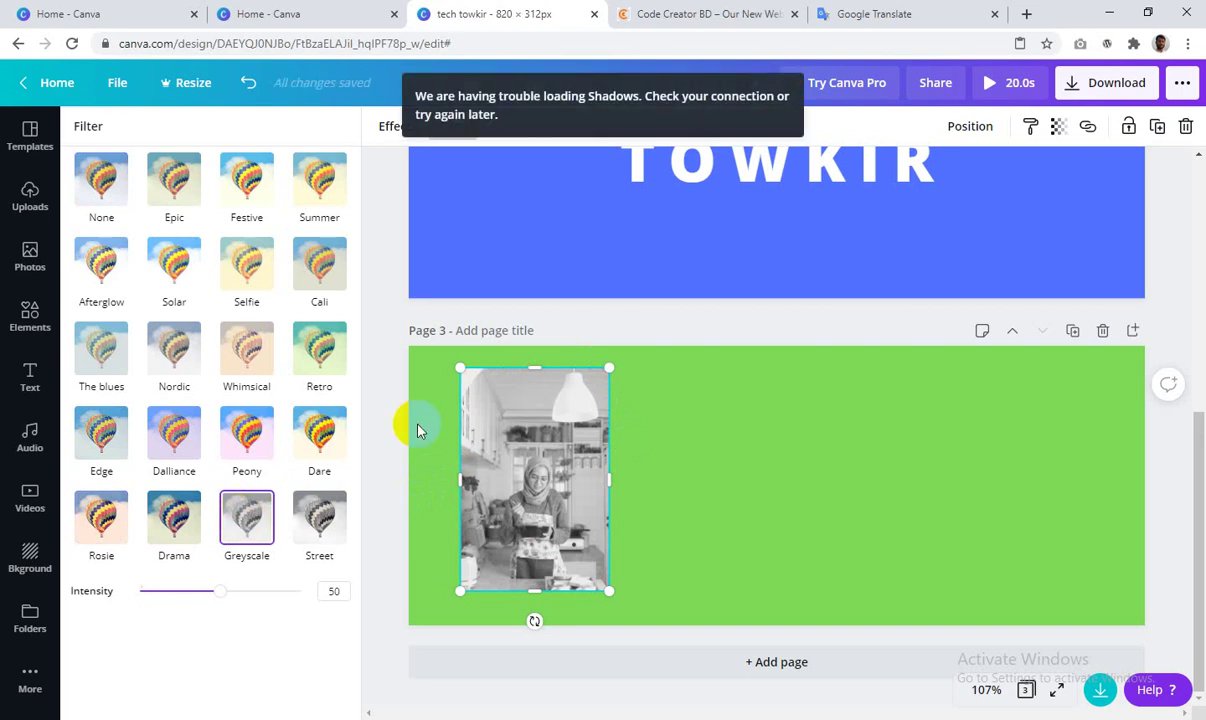
{"action": "left_click", "coordinate": [322, 517]}
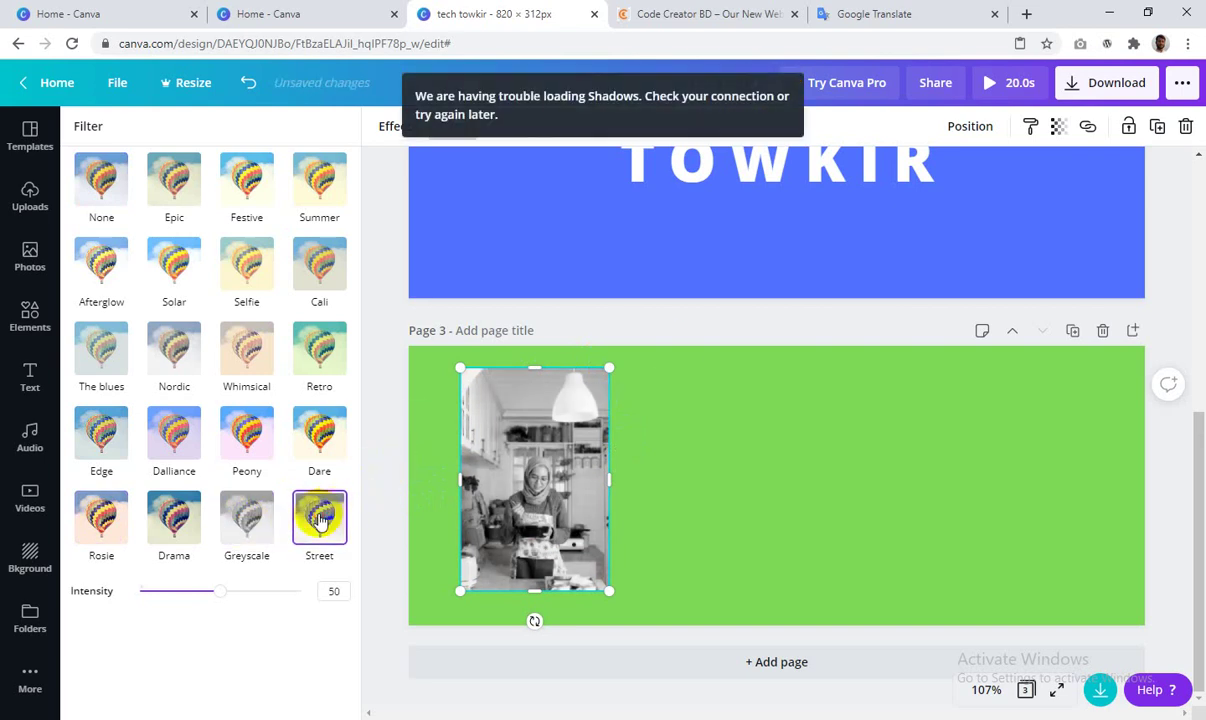
{"action": "left_click", "coordinate": [180, 515]}
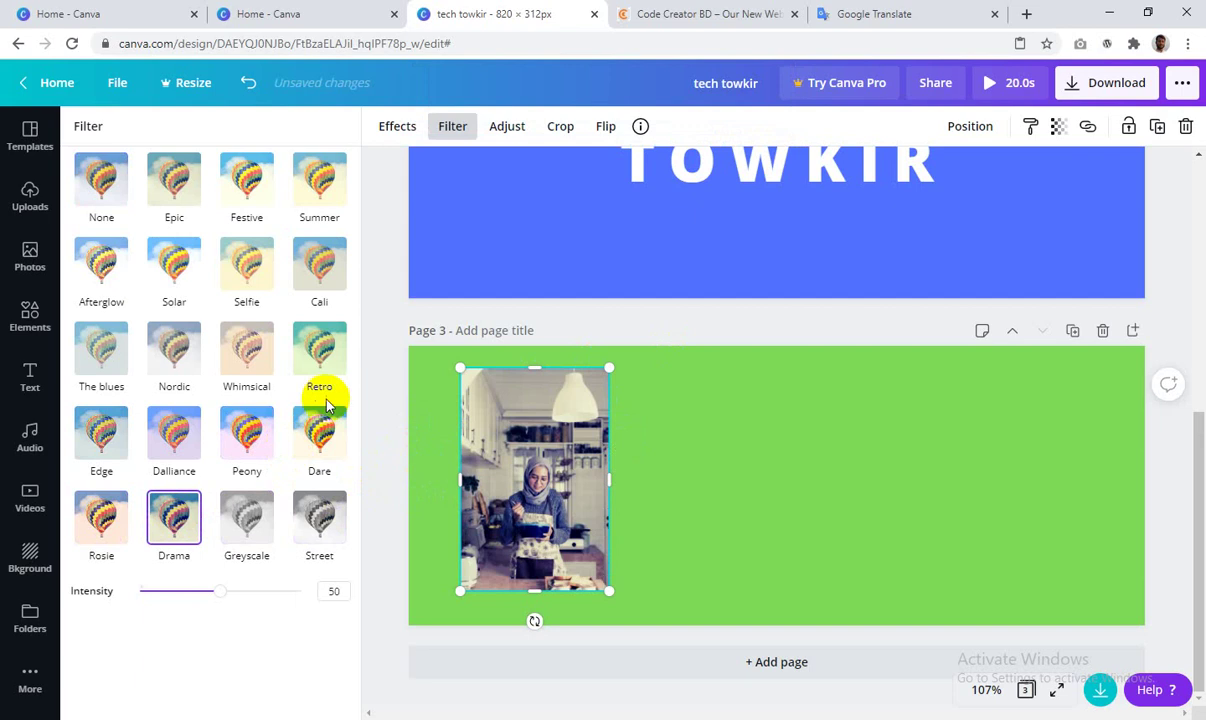
Step: Compare the Dare, Peony, Dalliance, Edge and Nordic filters on the kitchen photo and settle on Rosie at intensity 50
{"action": "left_click", "coordinate": [326, 438]}
{"action": "left_click", "coordinate": [247, 432]}
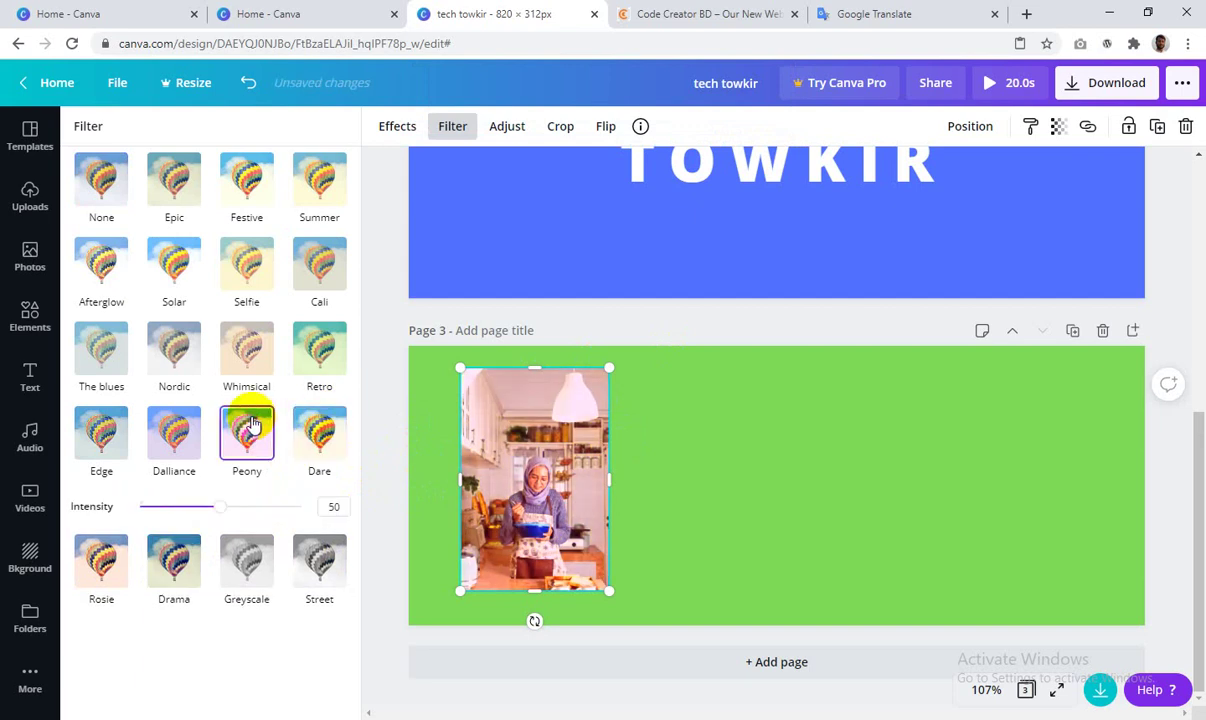
{"action": "left_click", "coordinate": [185, 422]}
{"action": "left_click", "coordinate": [105, 430]}
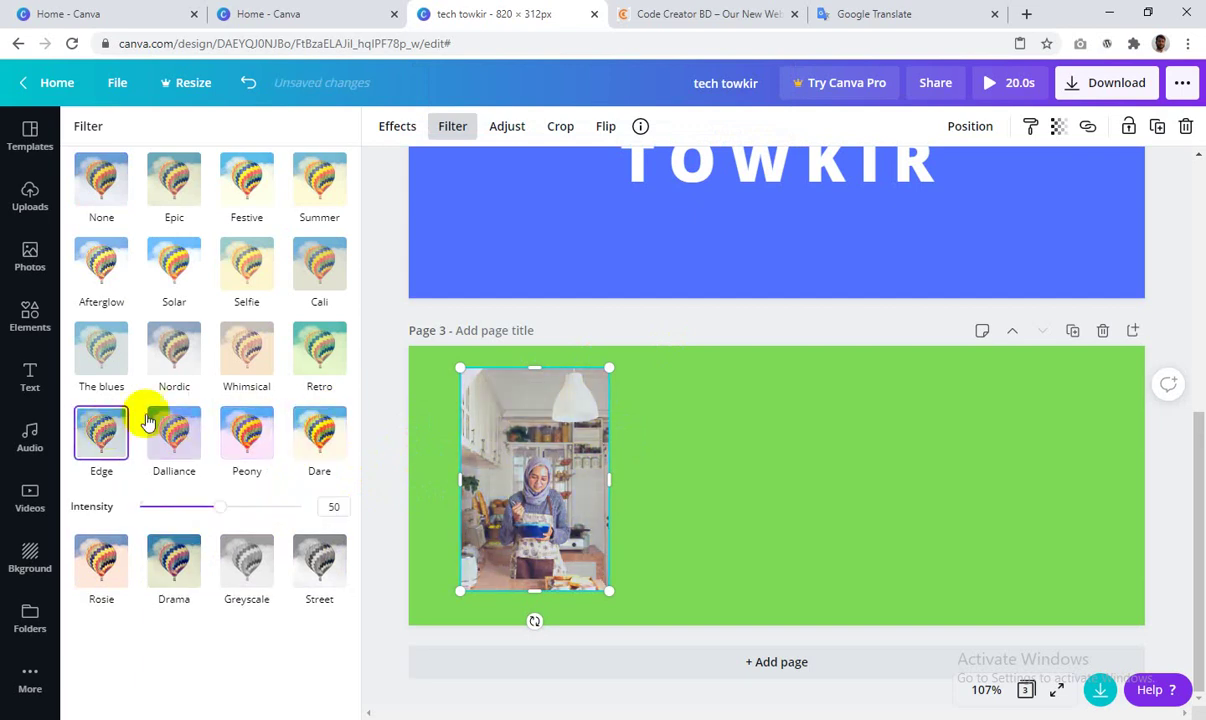
{"action": "left_click", "coordinate": [186, 355]}
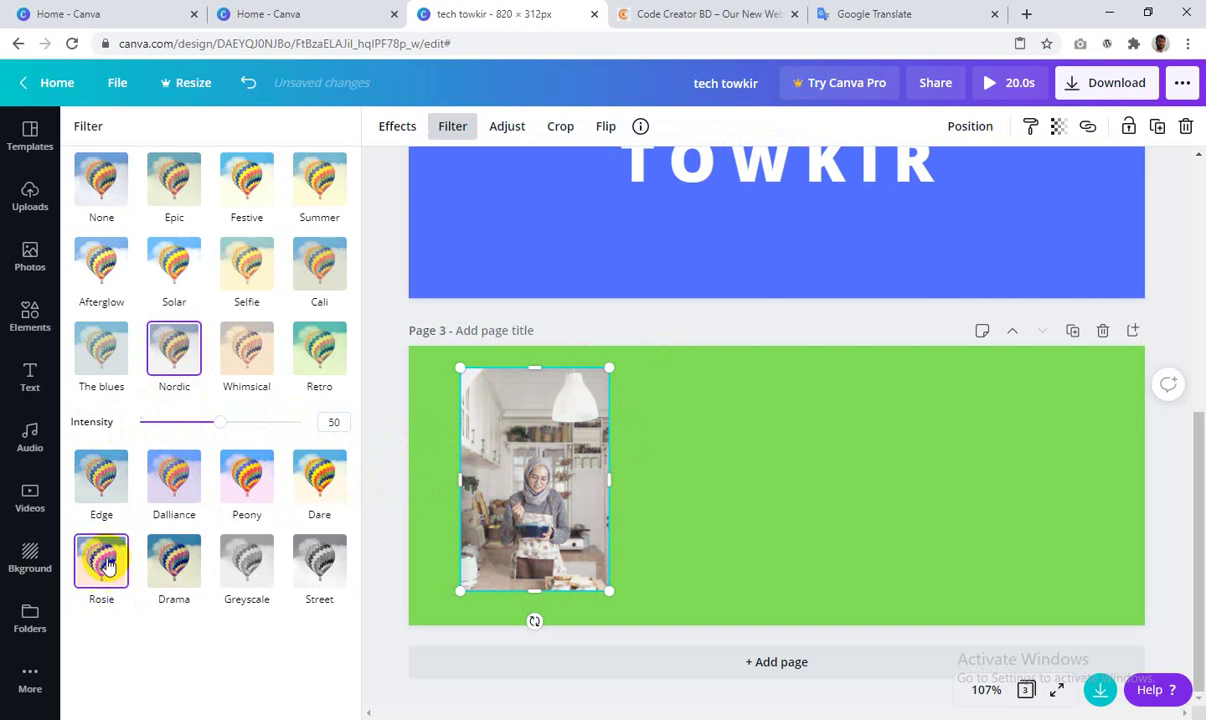
{"action": "left_click", "coordinate": [102, 560]}
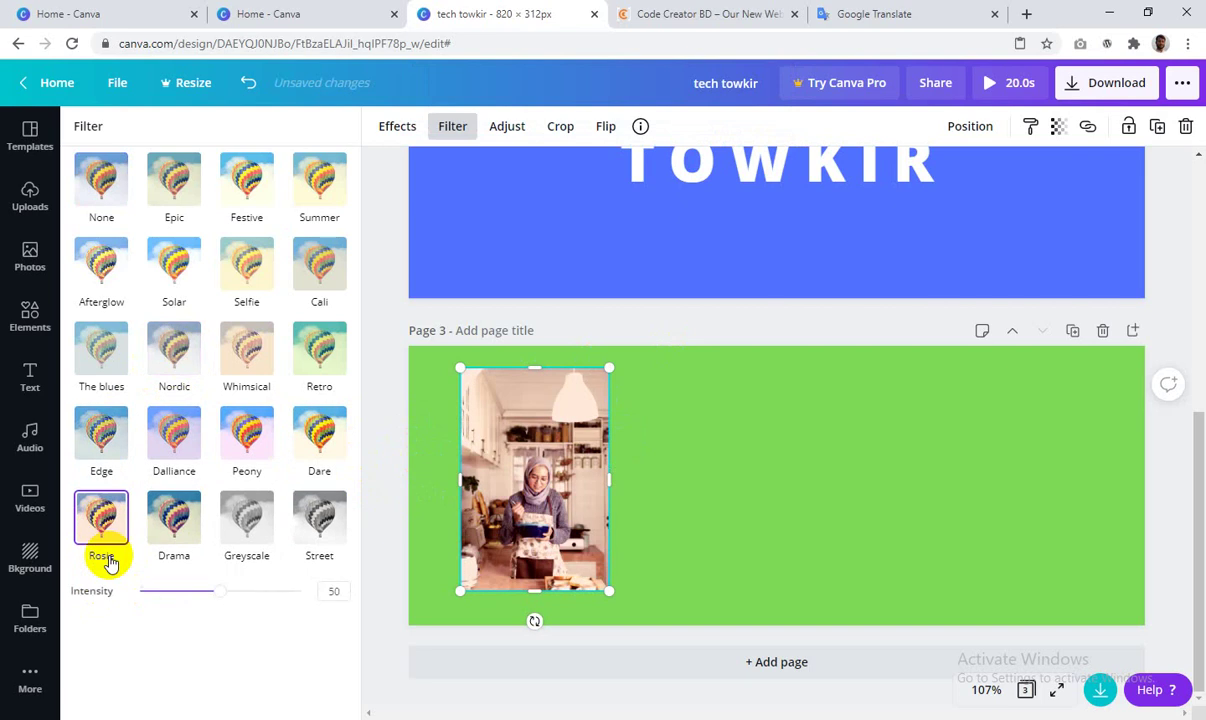
Step: Adjust the kitchen photo to brightness -14, contrast 51, saturation -48, tint -29 and blur -50
{"action": "left_click", "coordinate": [507, 130]}
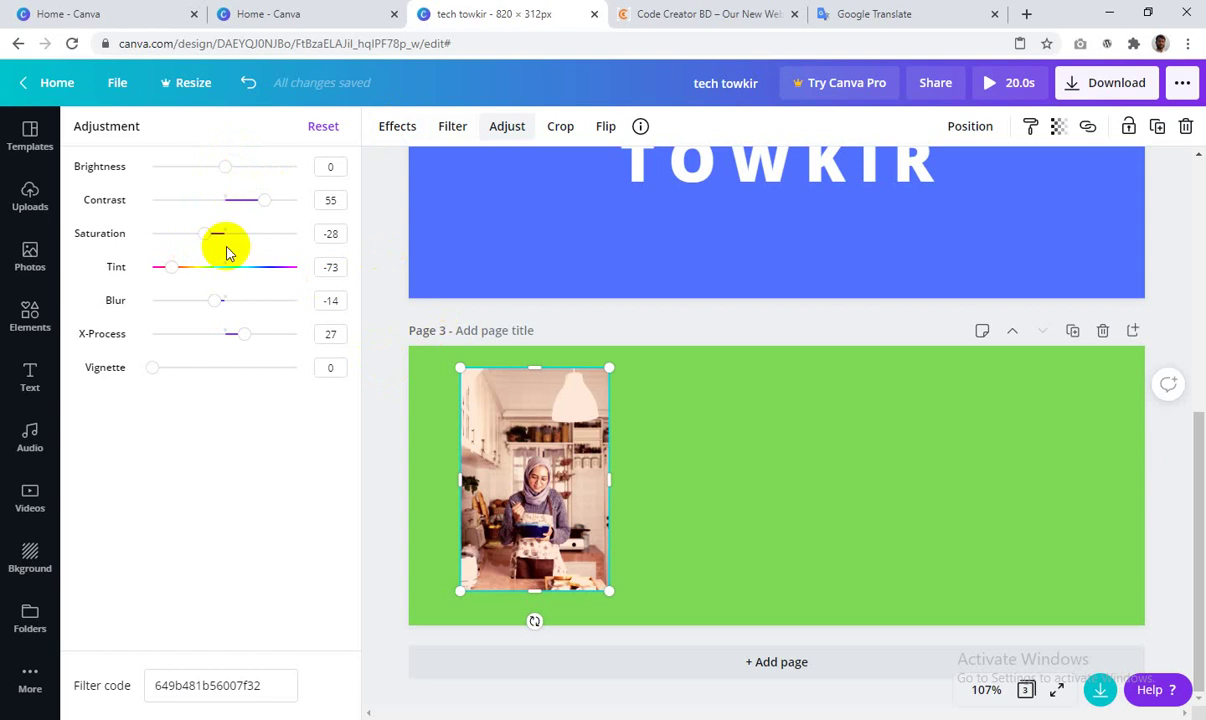
{"action": "mouse_move", "coordinate": [223, 167]}
{"action": "left_mouse_down"}
{"action": "mouse_move", "coordinate": [253, 172]}
{"action": "mouse_move", "coordinate": [214, 167]}
{"action": "left_mouse_up"}
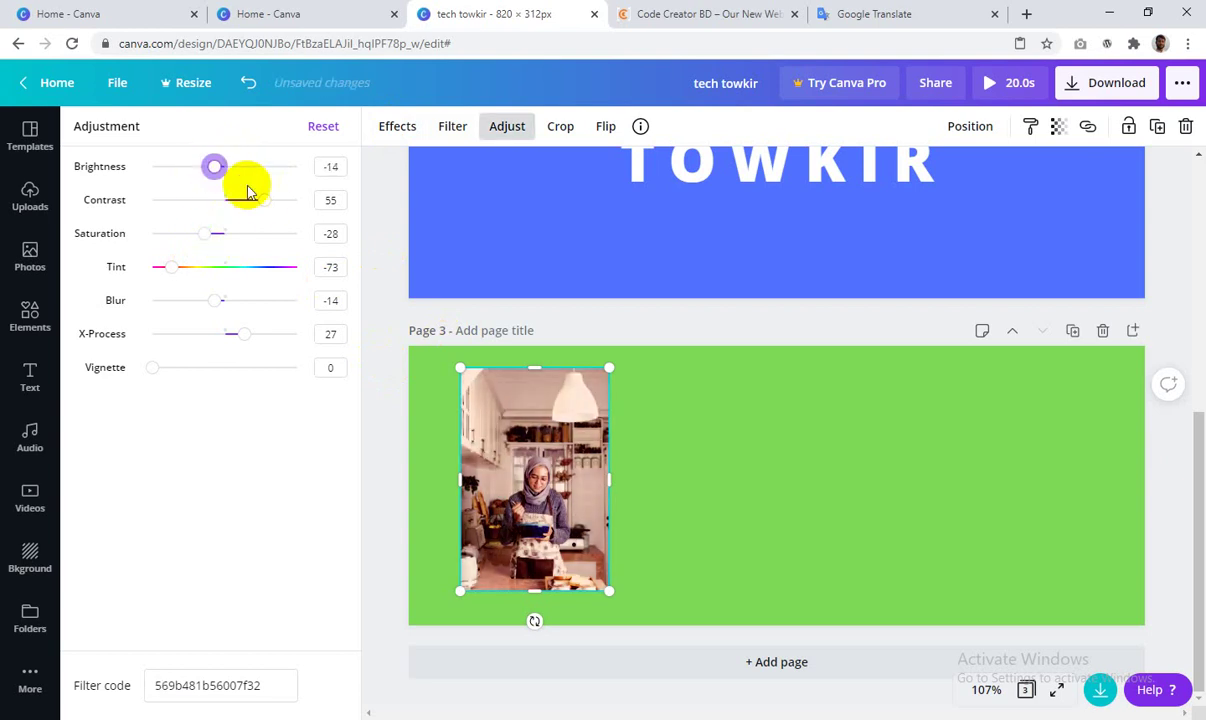
{"action": "mouse_move", "coordinate": [264, 200]}
{"action": "left_mouse_down"}
{"action": "mouse_move", "coordinate": [223, 198]}
{"action": "mouse_move", "coordinate": [262, 200]}
{"action": "left_mouse_up"}
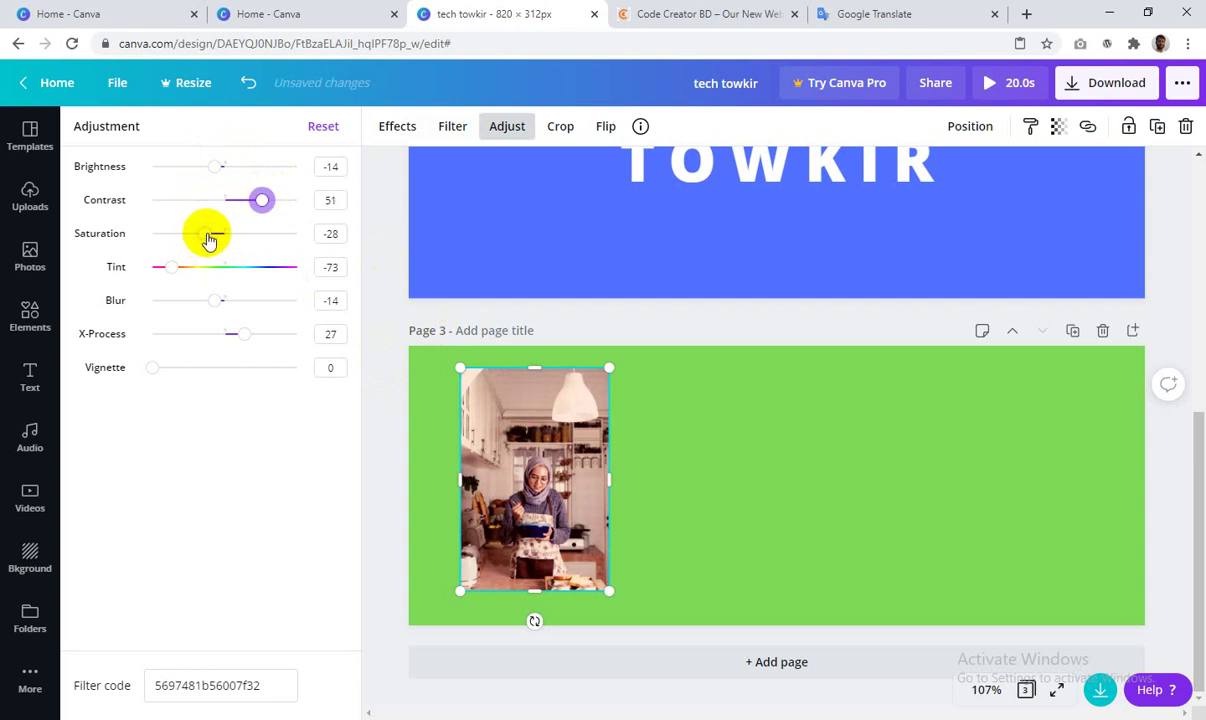
{"action": "left_click_drag", "start_coordinate": [208, 238], "coordinate": [188, 299]}
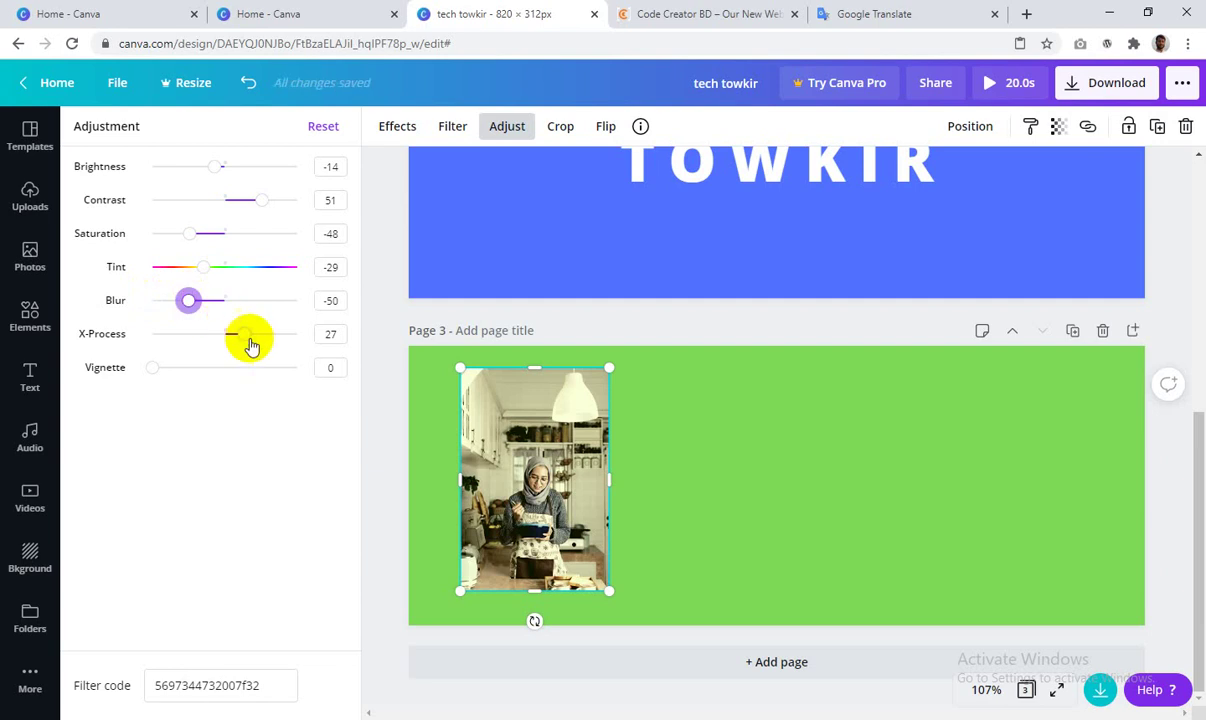
Step: Set the kitchen photo's X-Process to -24 and its vignette to 28
{"action": "left_click_drag", "start_coordinate": [251, 345], "coordinate": [207, 334]}
{"action": "left_click_drag", "start_coordinate": [152, 367], "coordinate": [188, 364]}
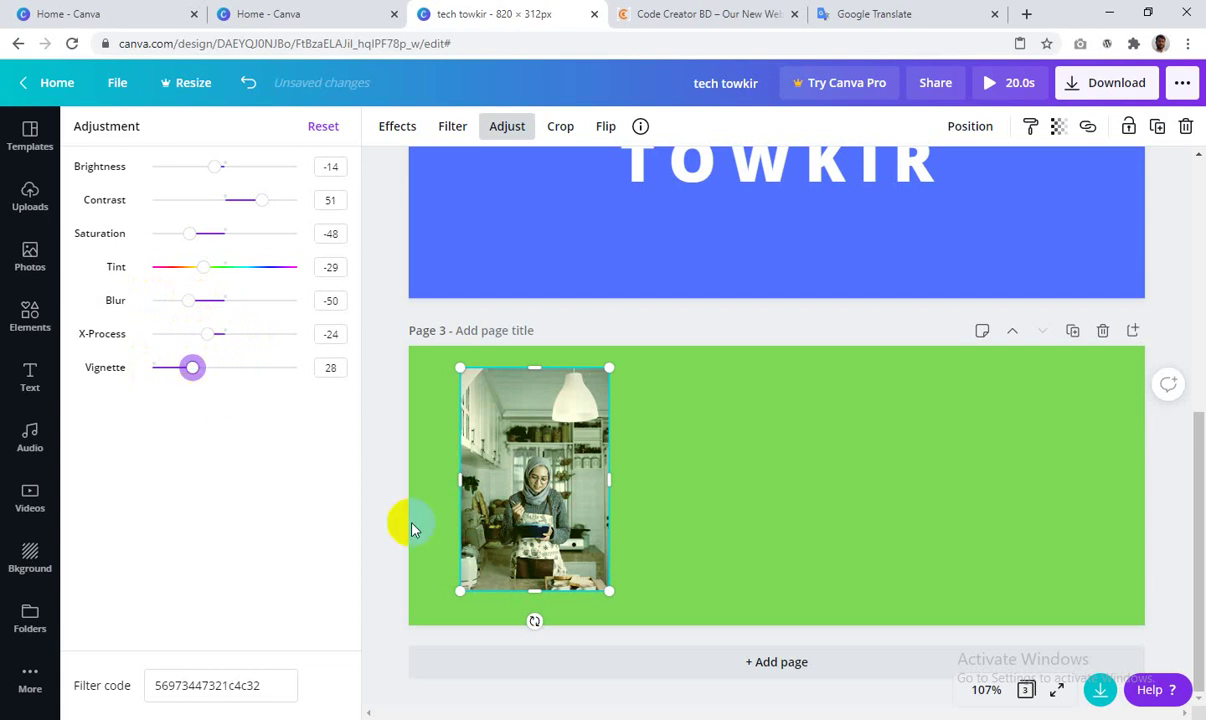
Step: Crop the kitchen photo tightly around the woman's upper body and shift the image slightly upward within the crop frame
{"action": "left_click", "coordinate": [561, 128]}
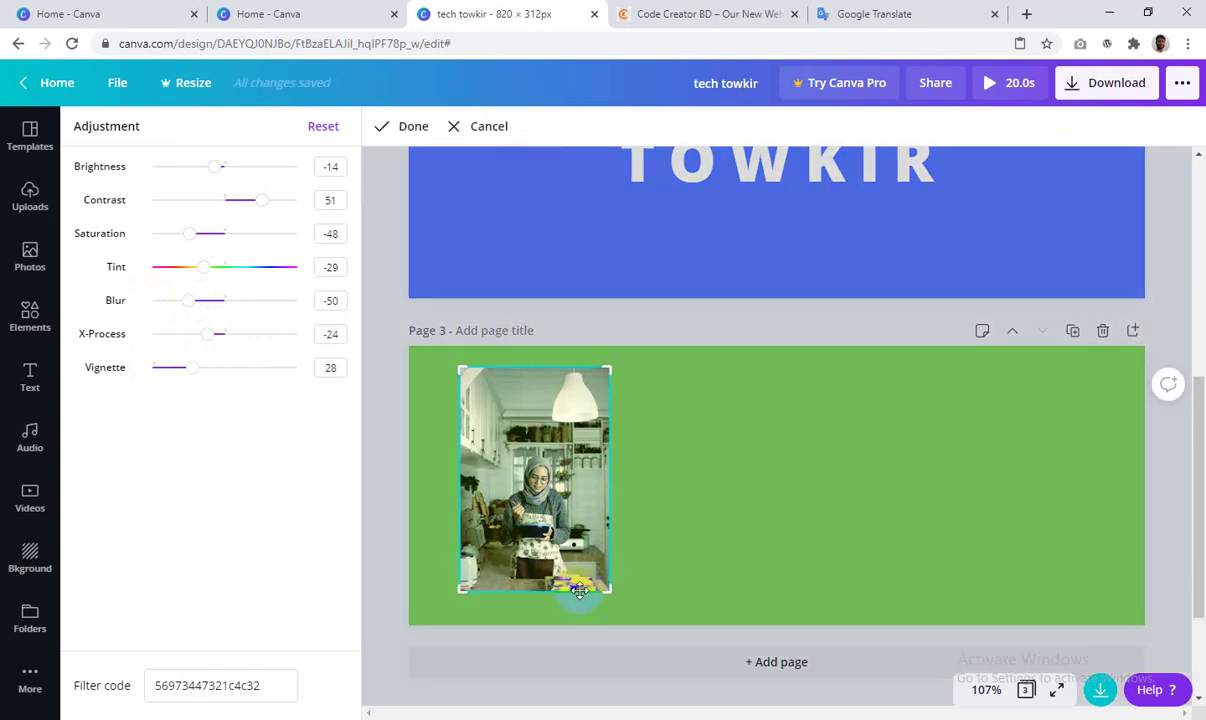
{"action": "left_click_drag", "start_coordinate": [470, 373], "coordinate": [491, 431]}
{"action": "mouse_move", "coordinate": [559, 478]}
{"action": "left_mouse_down"}
{"action": "mouse_move", "coordinate": [525, 462]}
{"action": "mouse_move", "coordinate": [542, 492]}
{"action": "left_mouse_up"}
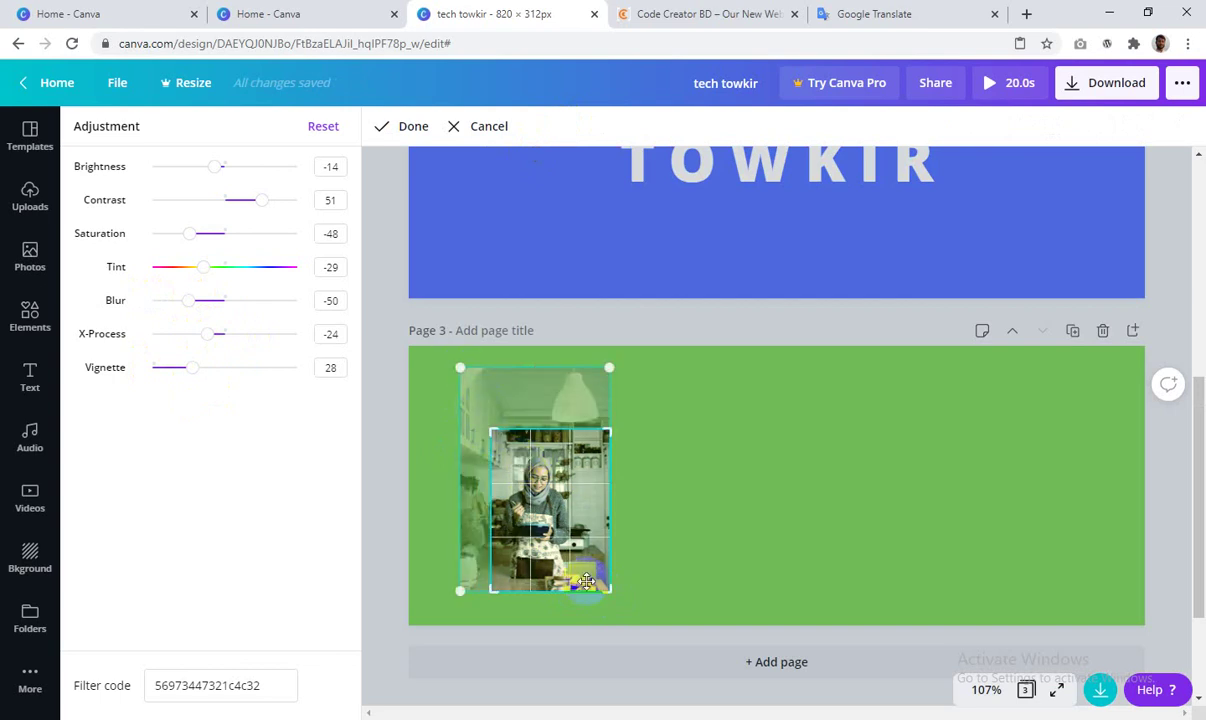
{"action": "left_click_drag", "start_coordinate": [609, 591], "coordinate": [589, 535]}
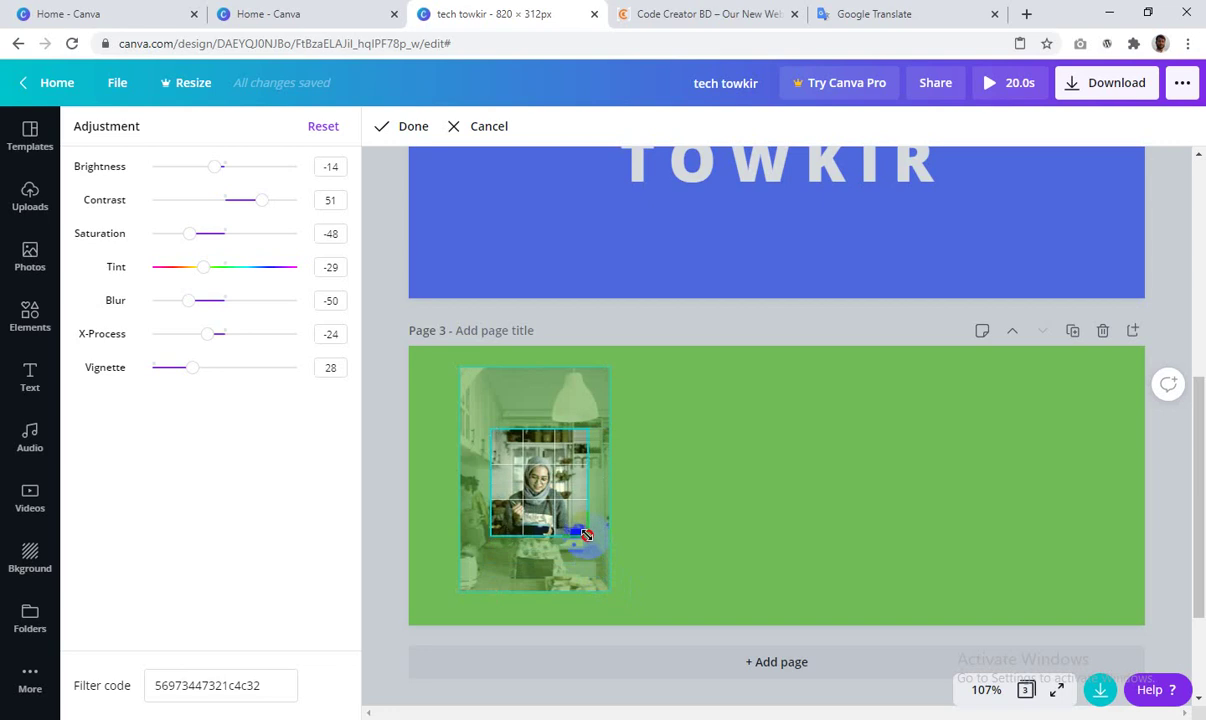
{"action": "left_click_drag", "start_coordinate": [537, 472], "coordinate": [540, 466]}
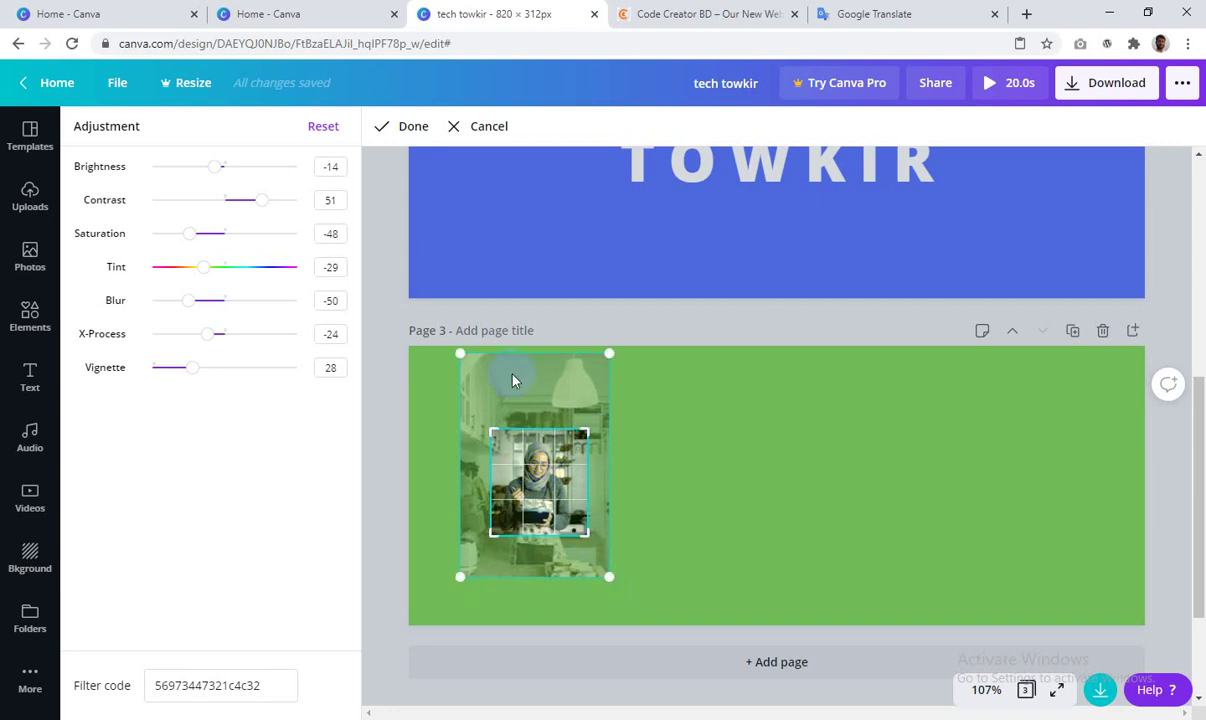
{"action": "left_click", "coordinate": [405, 131]}
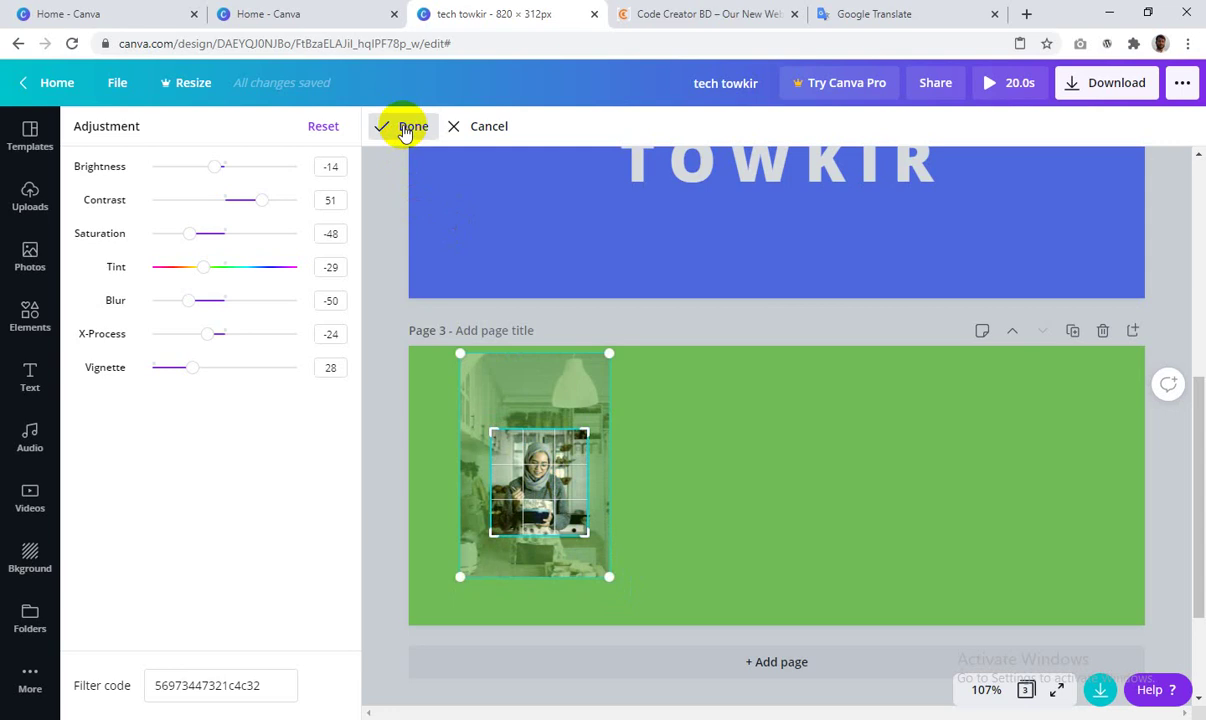
Step: Enlarge the crop frame to include most of the kitchen and part of the hanging lamp, and apply the crop
{"action": "left_click", "coordinate": [545, 453]}
{"action": "left_click_drag", "start_coordinate": [487, 424], "coordinate": [469, 383]}
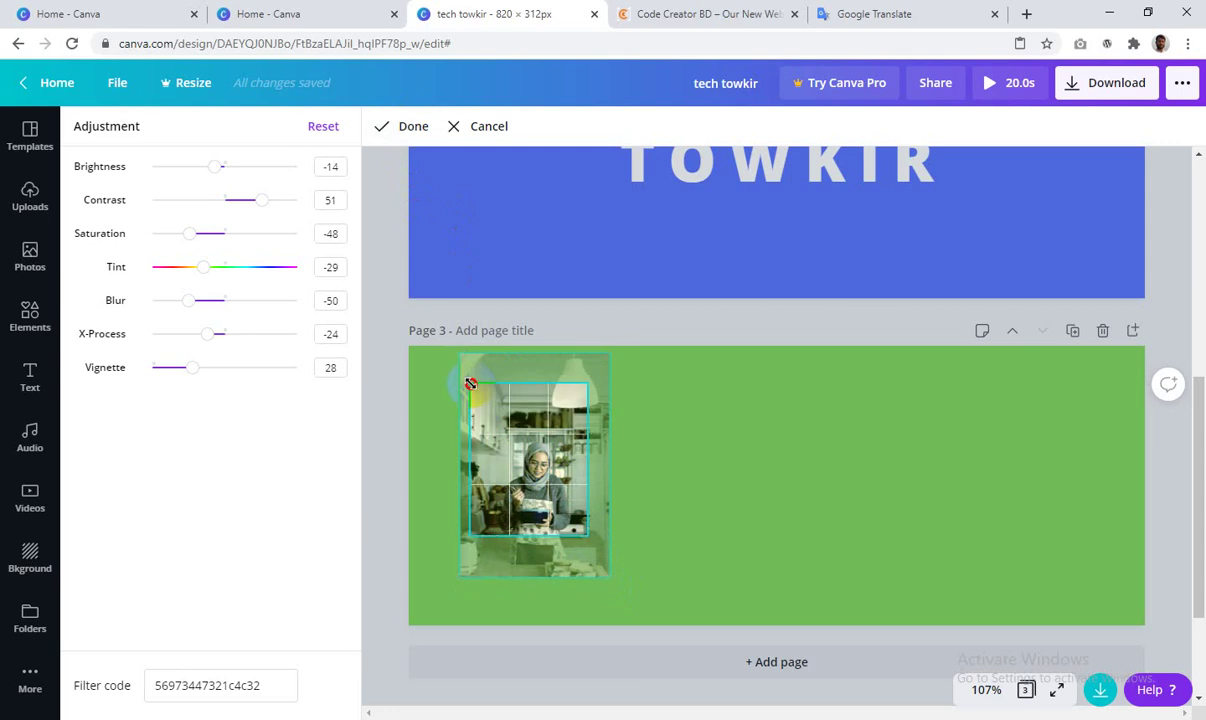
{"action": "left_click_drag", "start_coordinate": [589, 543], "coordinate": [602, 567]}
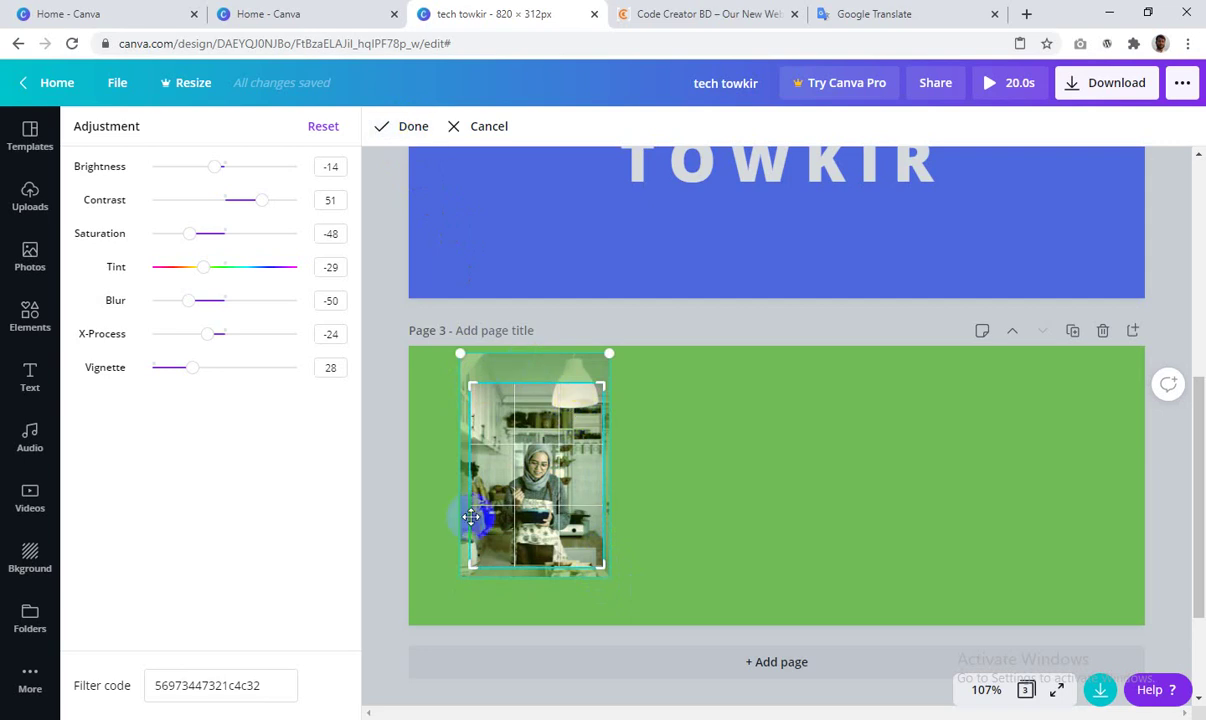
{"action": "left_click", "coordinate": [400, 127]}
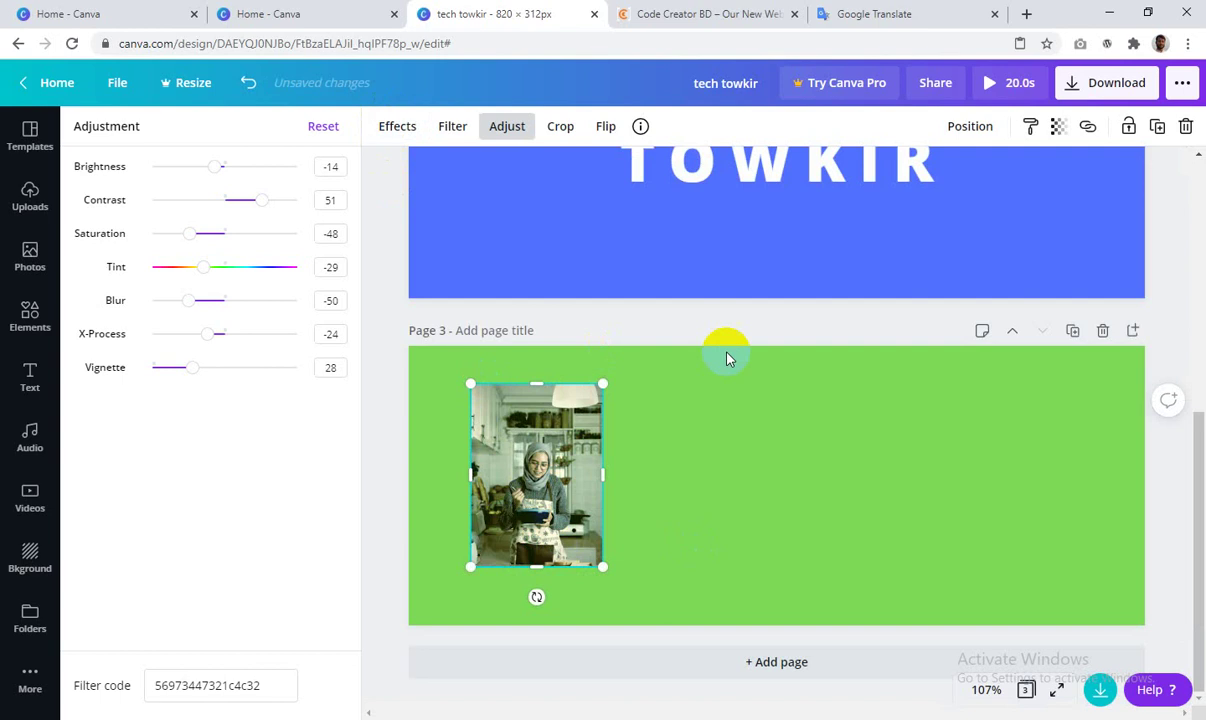
Step: Try the horizontal and vertical flips on the kitchen photo and return it to its original orientation
{"action": "left_click", "coordinate": [606, 130]}
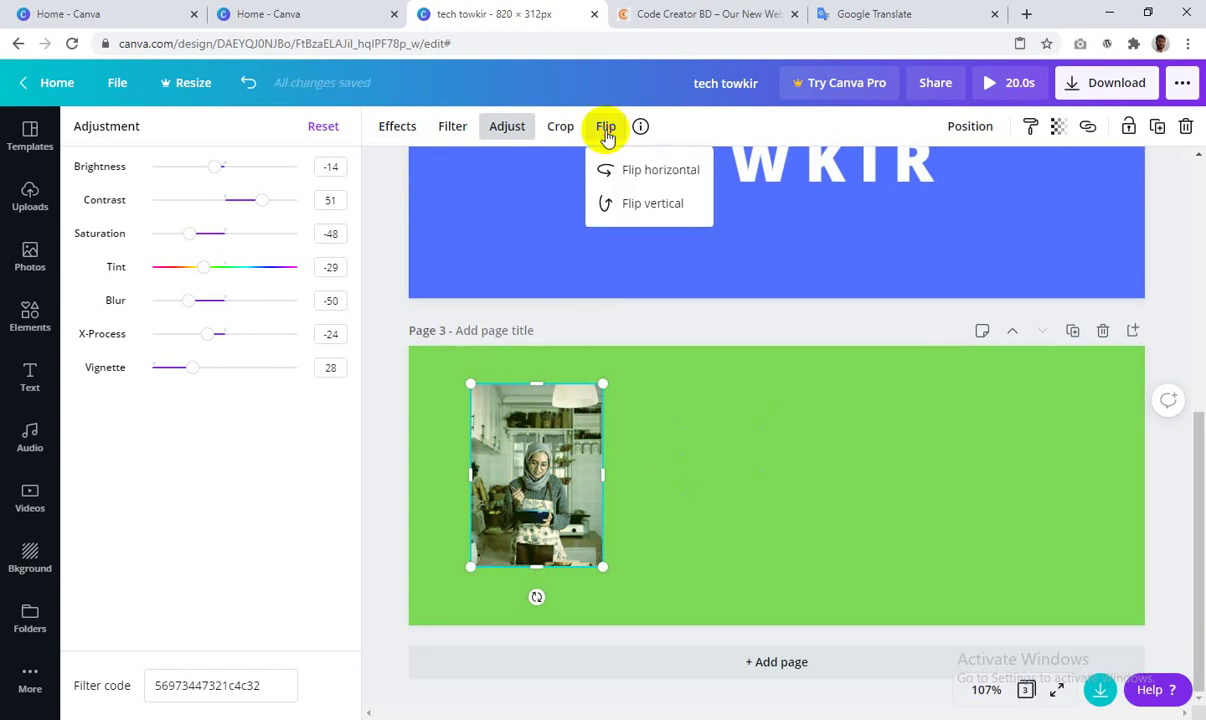
{"action": "left_click", "coordinate": [632, 171]}
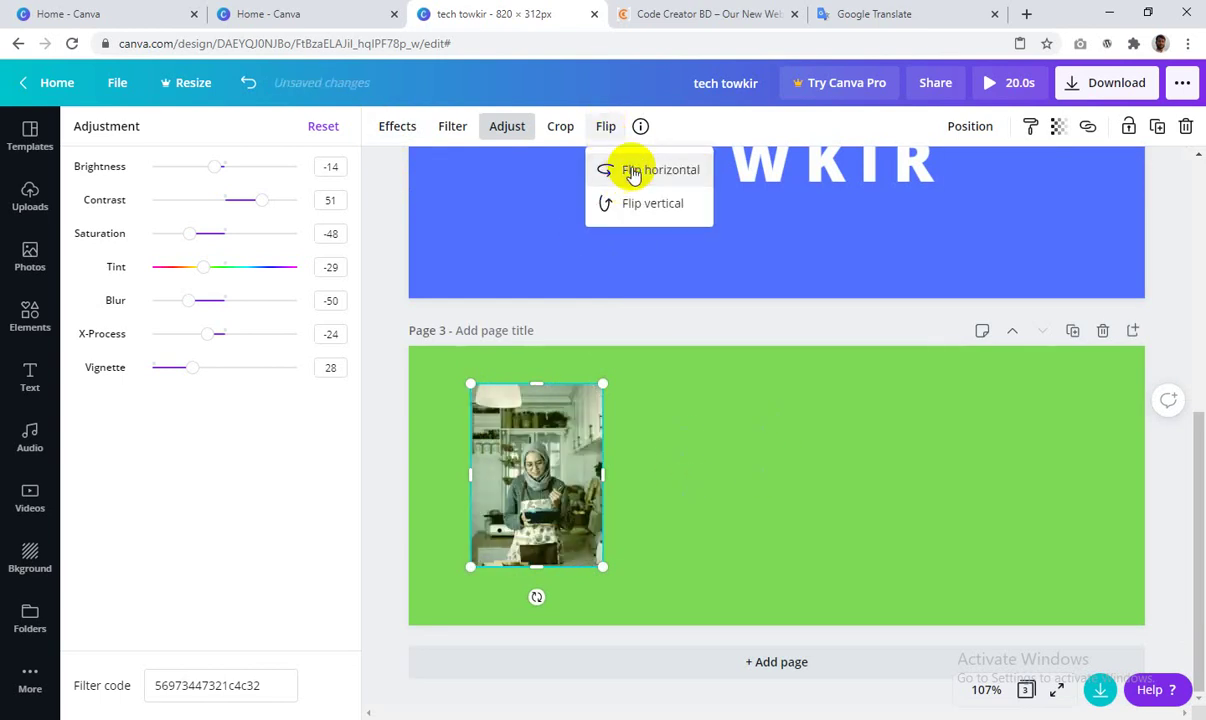
{"action": "left_click", "coordinate": [632, 171]}
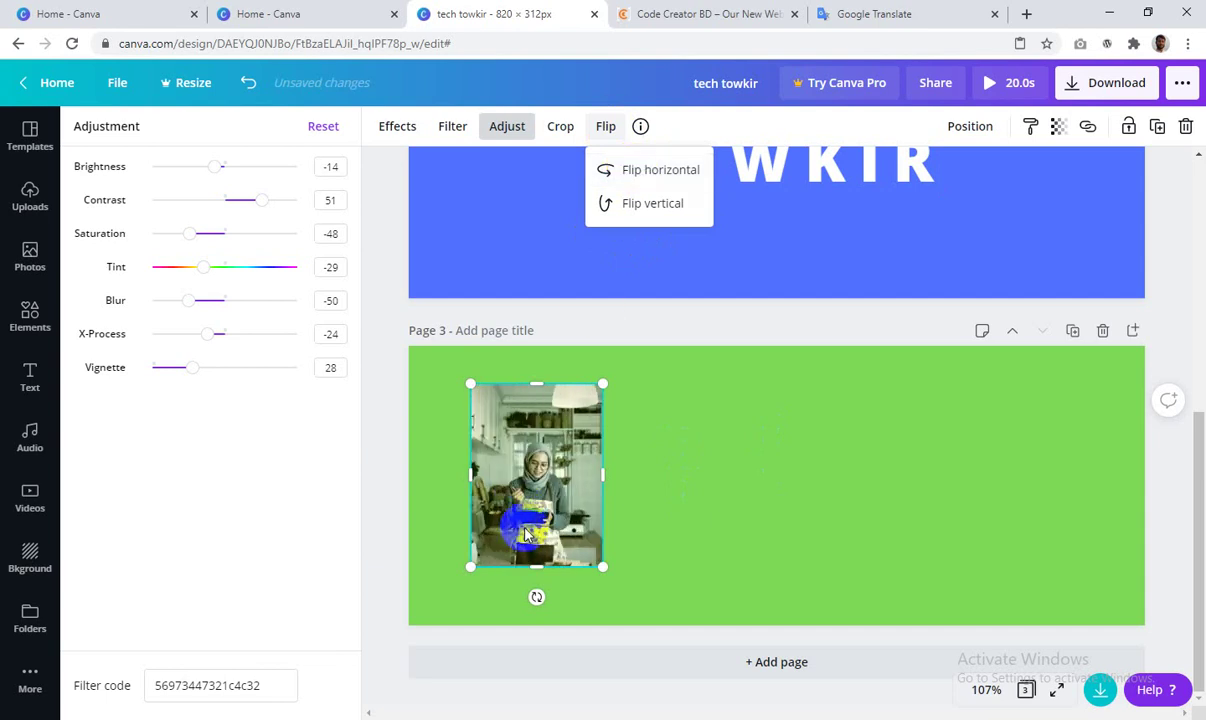
{"action": "left_click", "coordinate": [650, 172]}
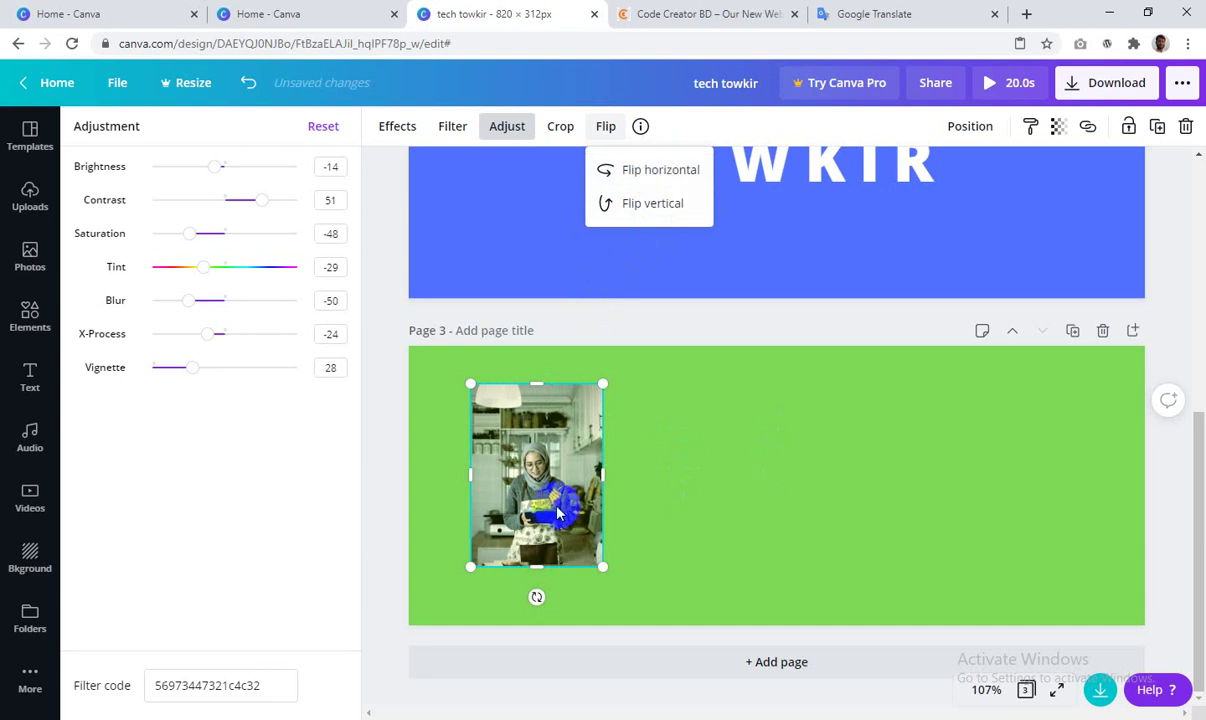
{"action": "left_click", "coordinate": [643, 208]}
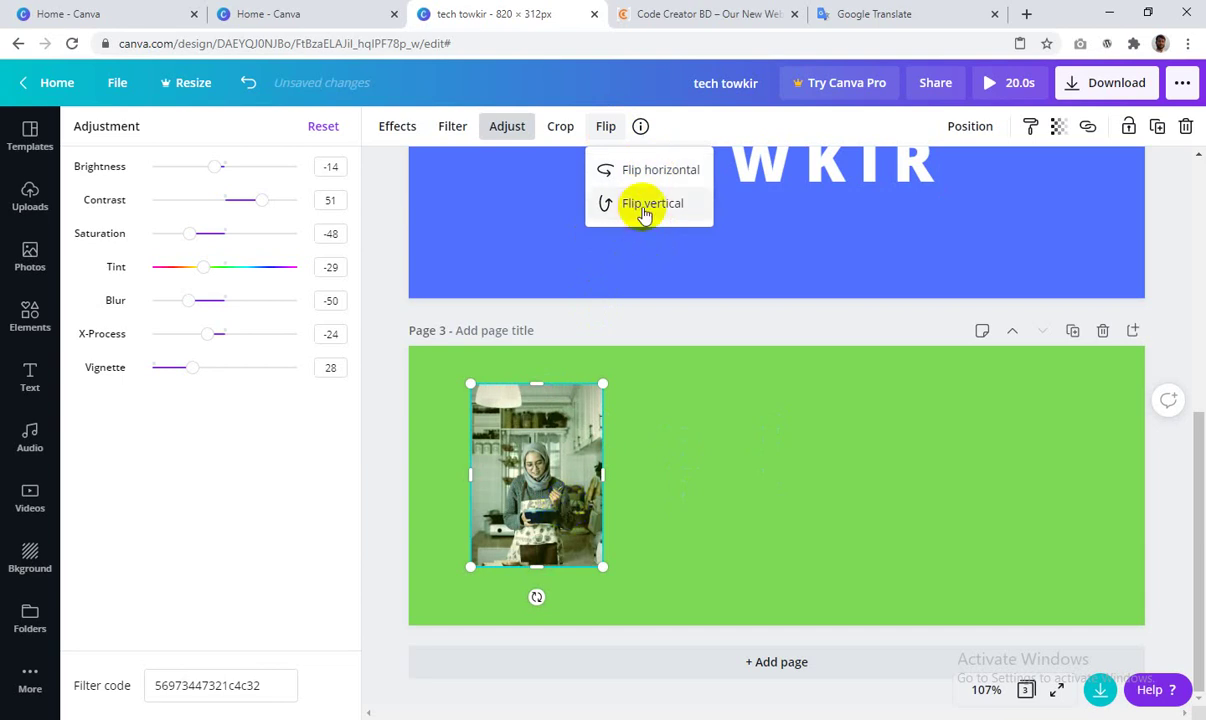
{"action": "left_click", "coordinate": [643, 208]}
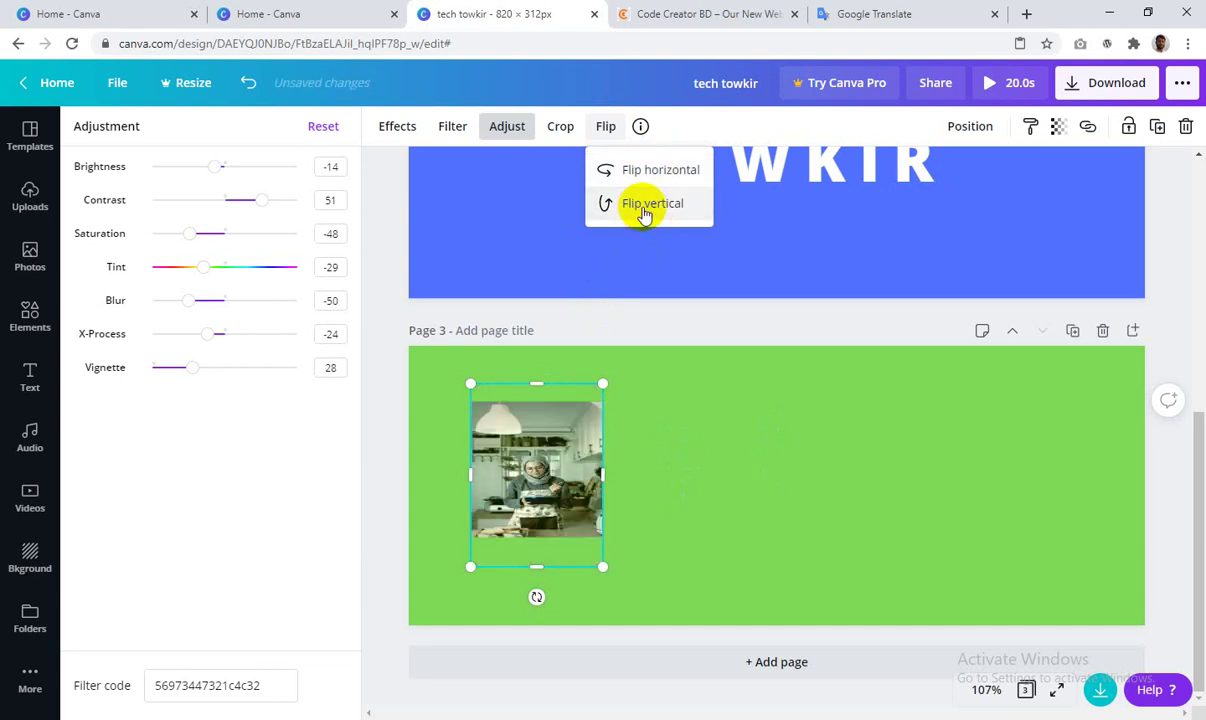
{"action": "left_click", "coordinate": [646, 178]}
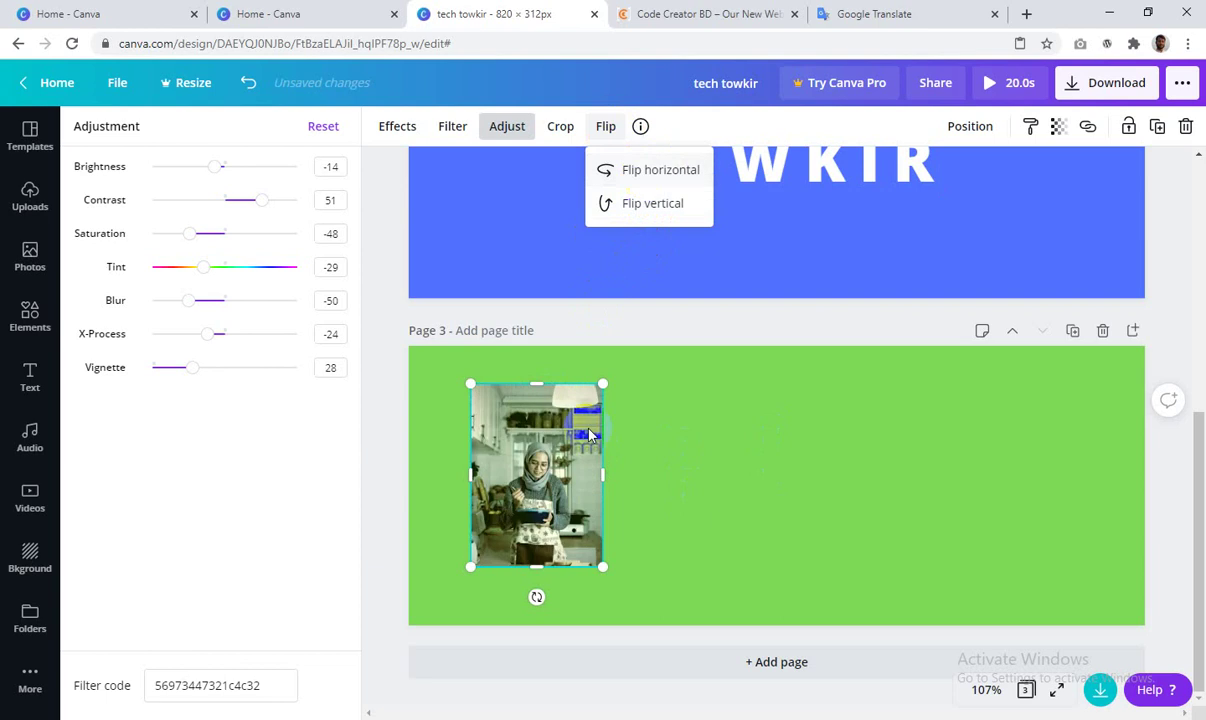
{"action": "left_click", "coordinate": [705, 485]}
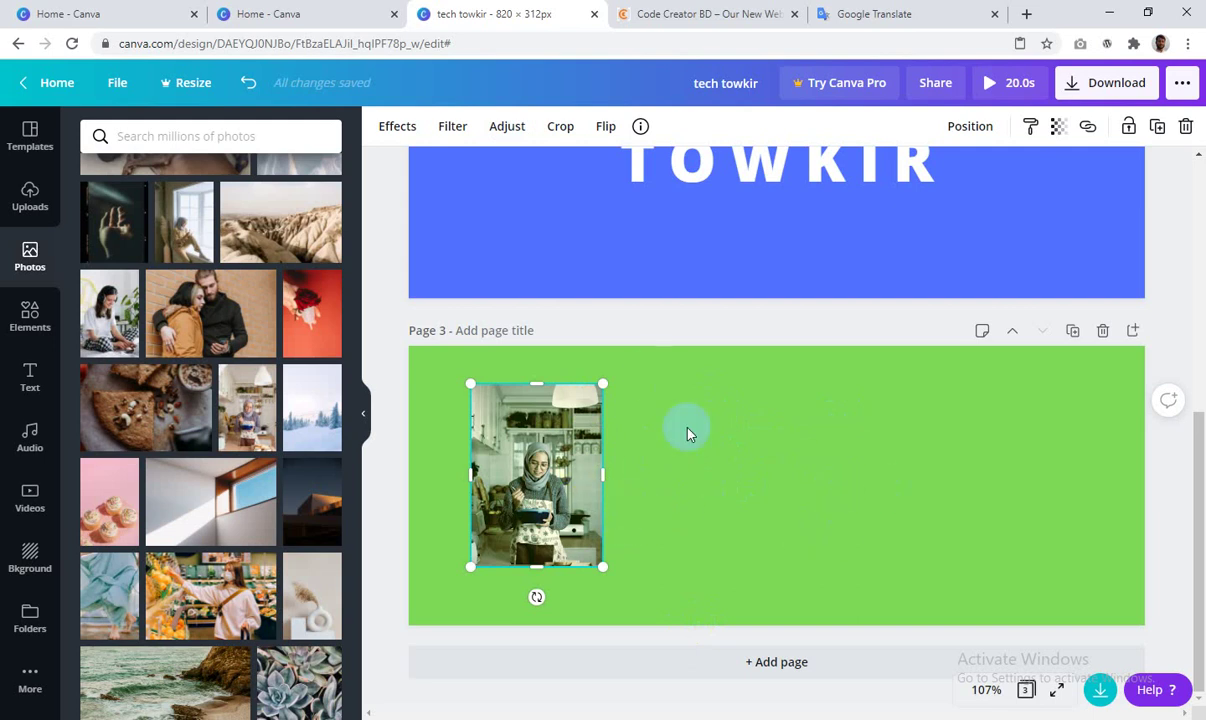
Step: Examine the kitchen photo's information card, including its title, licence and keywords, and close it
{"action": "left_click", "coordinate": [676, 520]}
{"action": "left_click", "coordinate": [640, 128]}
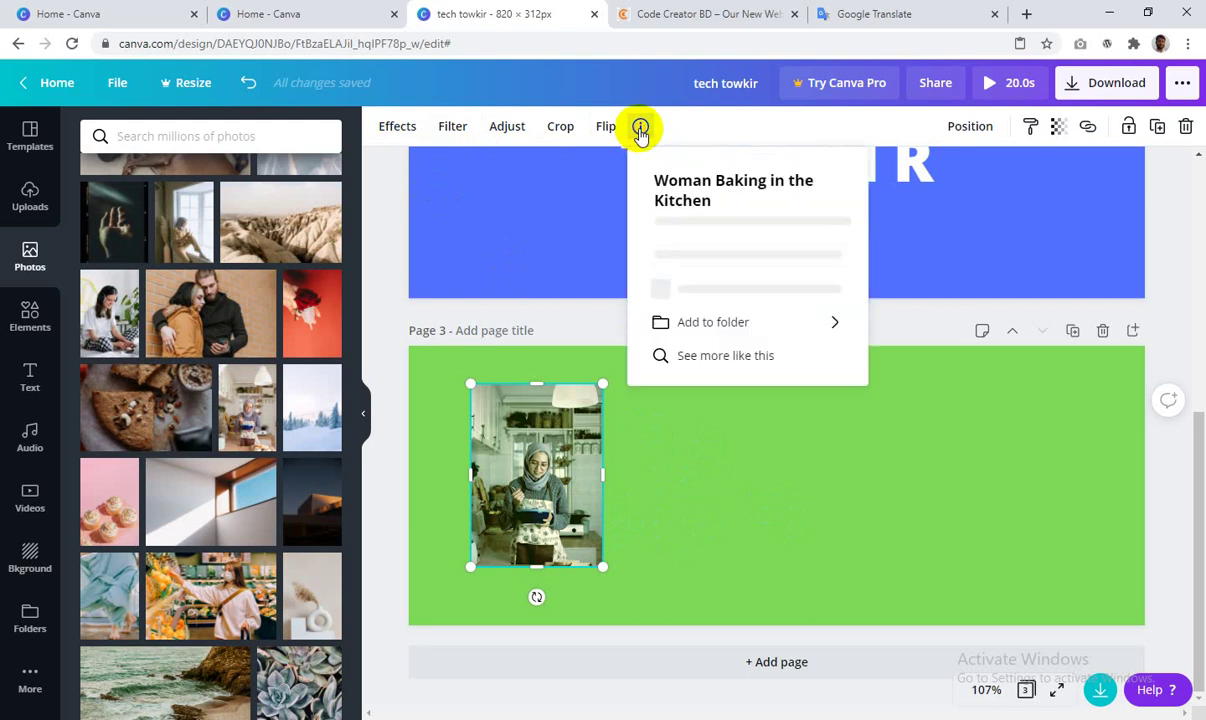
{"action": "left_click", "coordinate": [831, 446]}
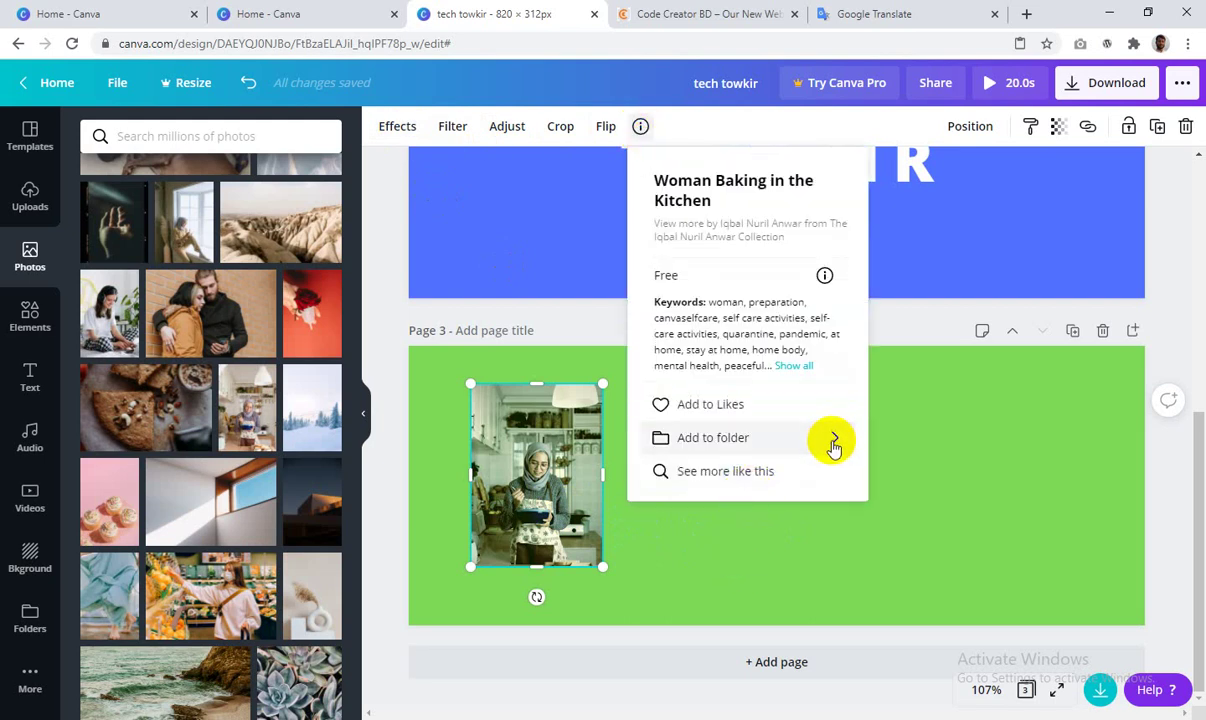
{"action": "left_click", "coordinate": [676, 537]}
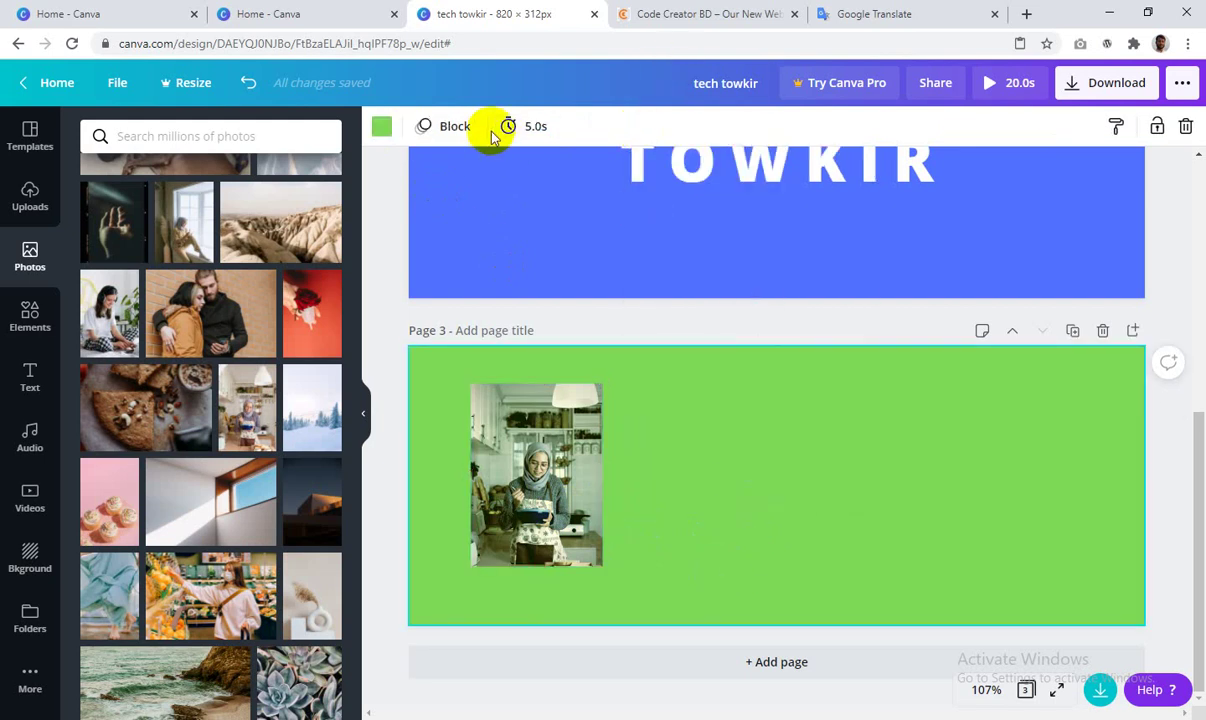
Step: Select the kitchen photo on page 3 again and show the template library
{"action": "left_click", "coordinate": [516, 415]}
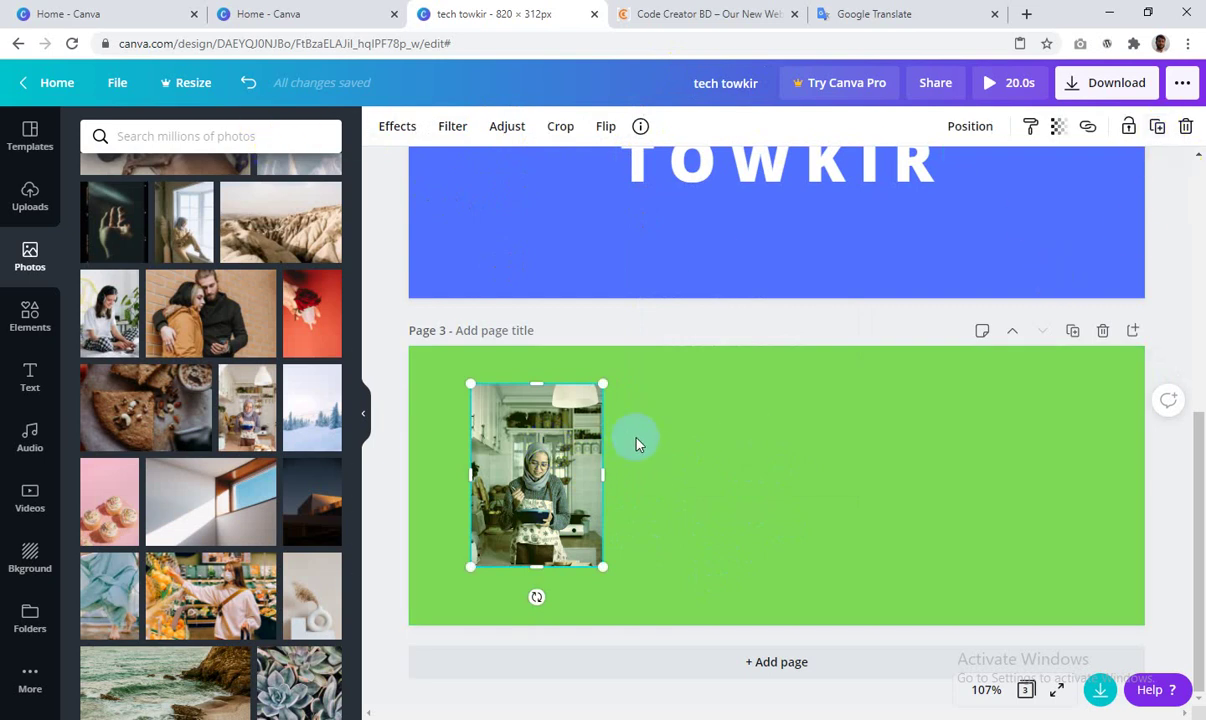
{"action": "left_click", "coordinate": [28, 132]}
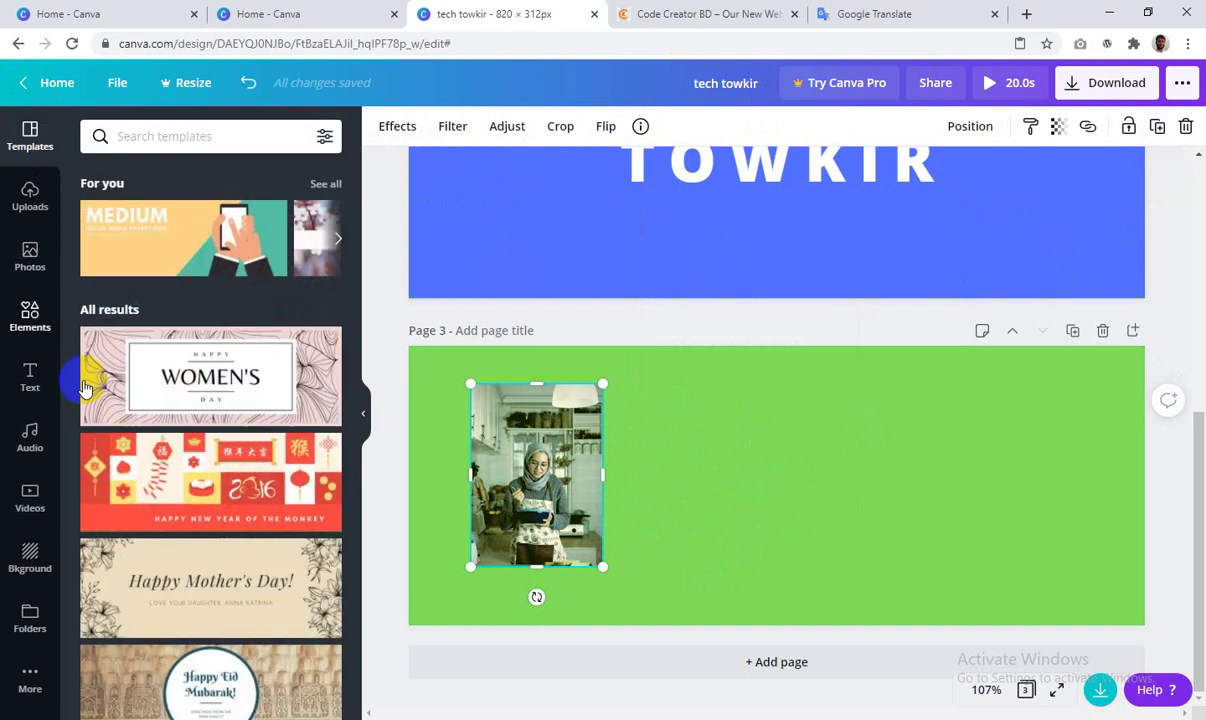